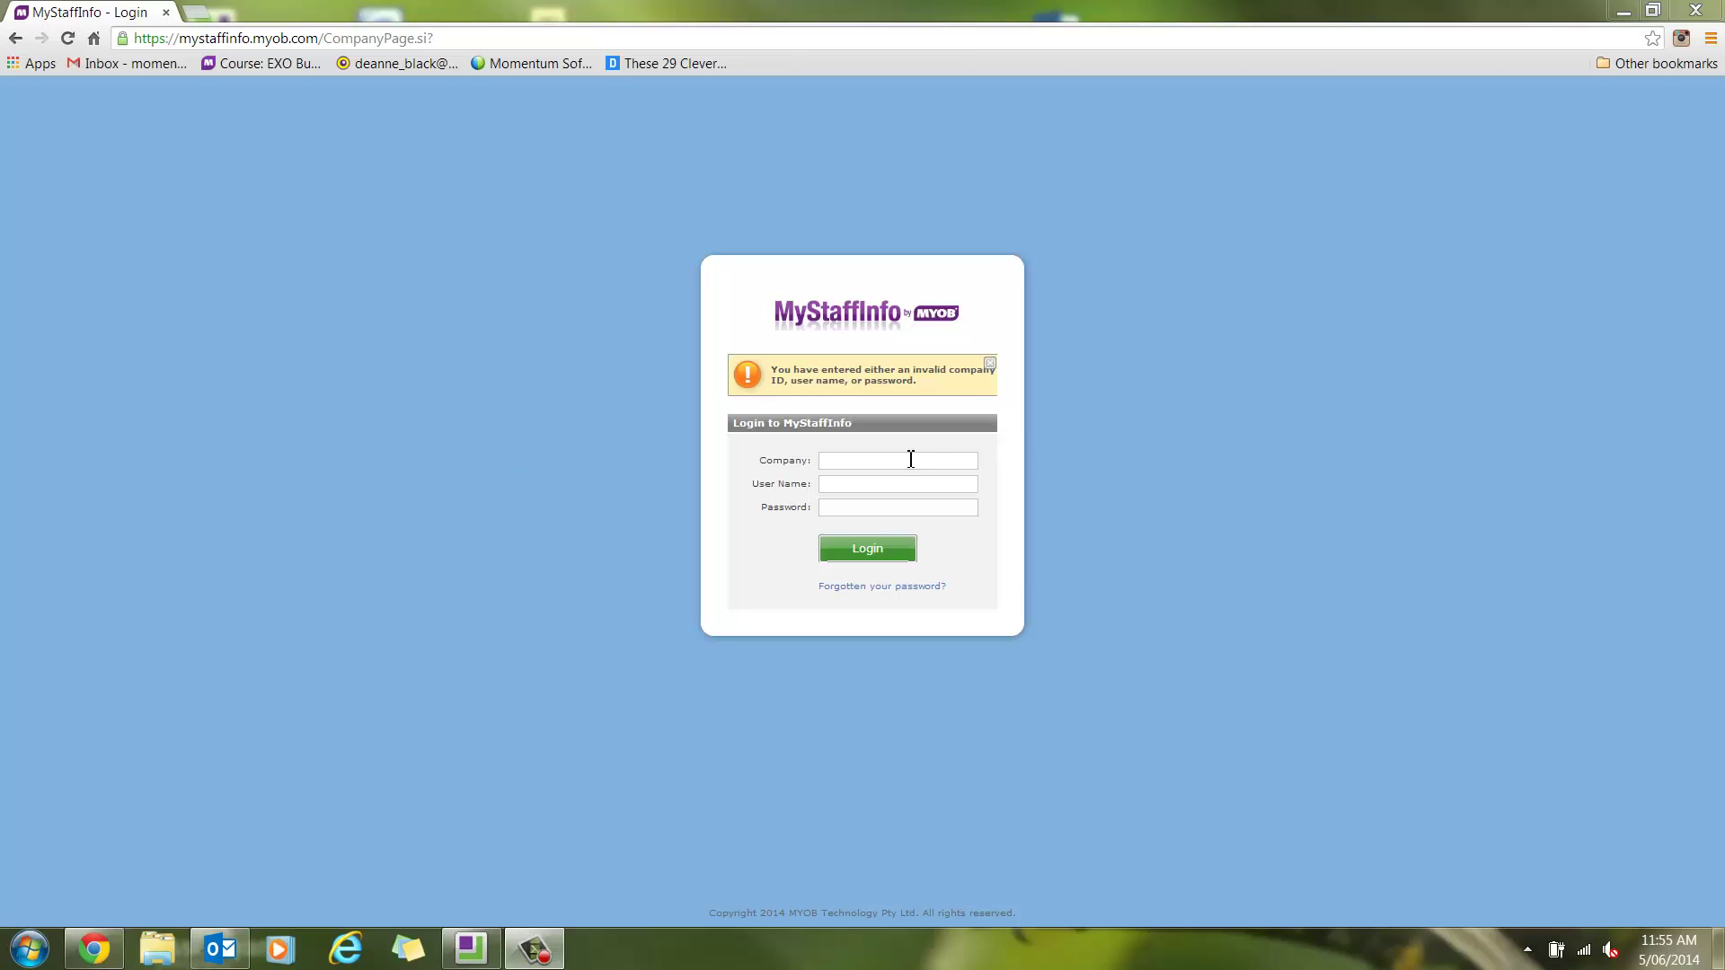
Log in as the employee using the company ID, her user name and password
{"action": "left_click", "coordinate": [911, 460]}
{"action": "type", "text": "f23"}
{"action": "key", "text": "Tab"}
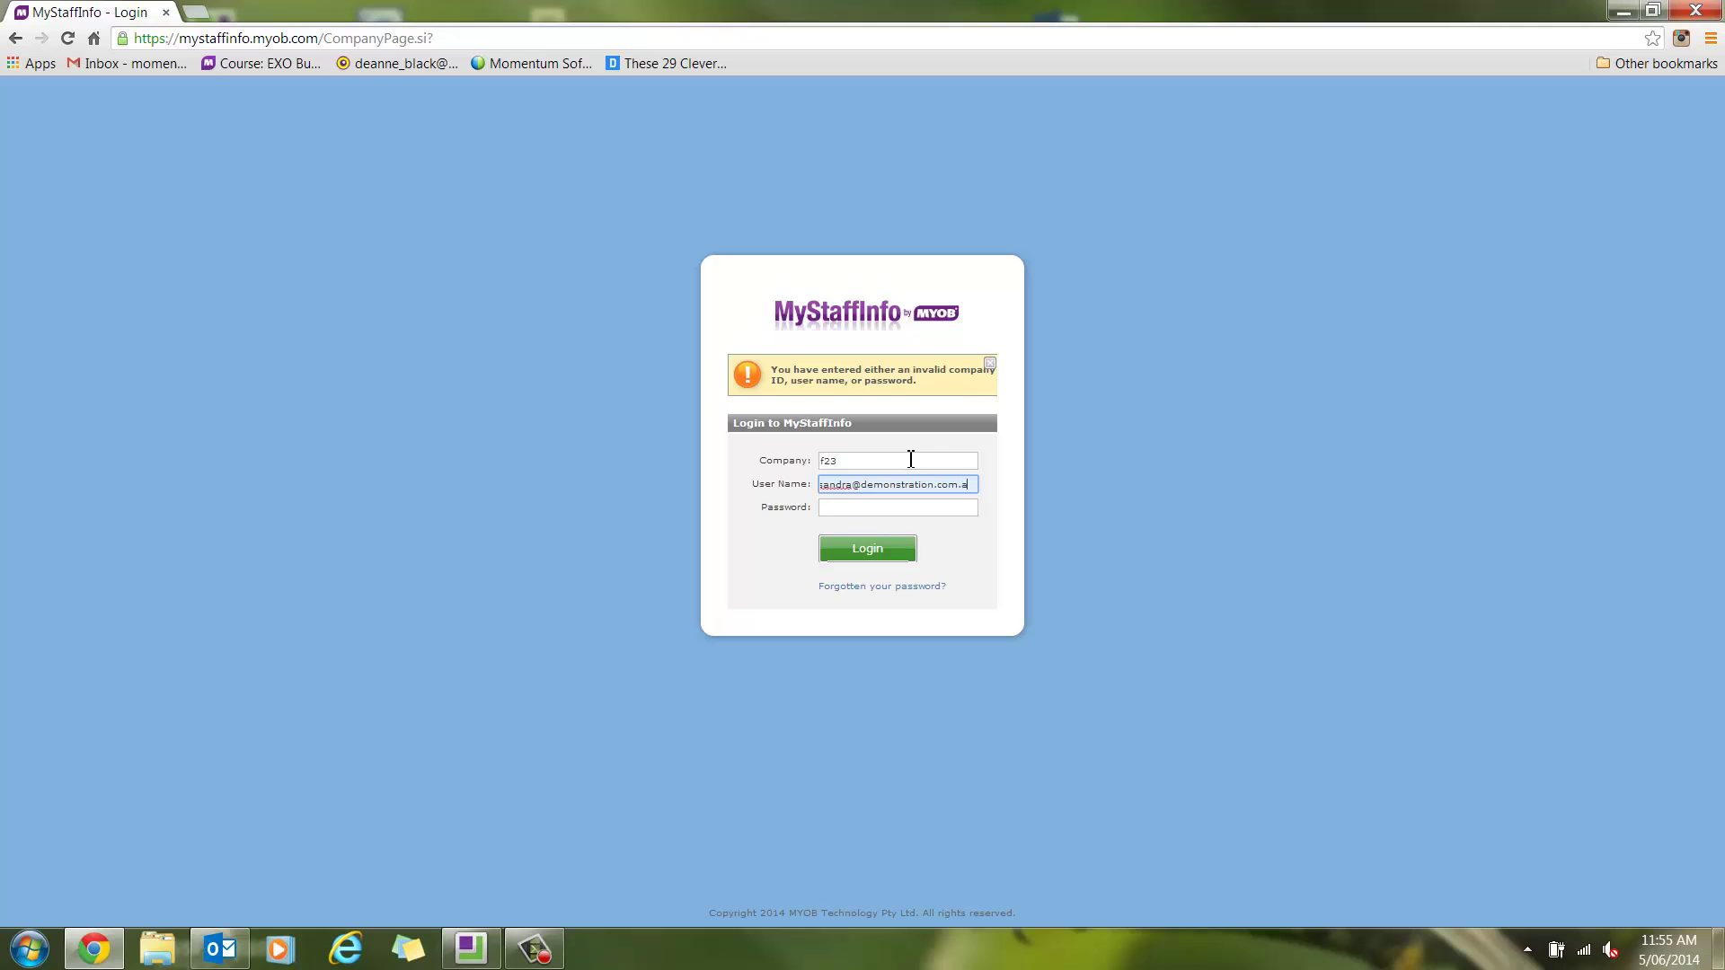
{"action": "key", "text": "Tab"}
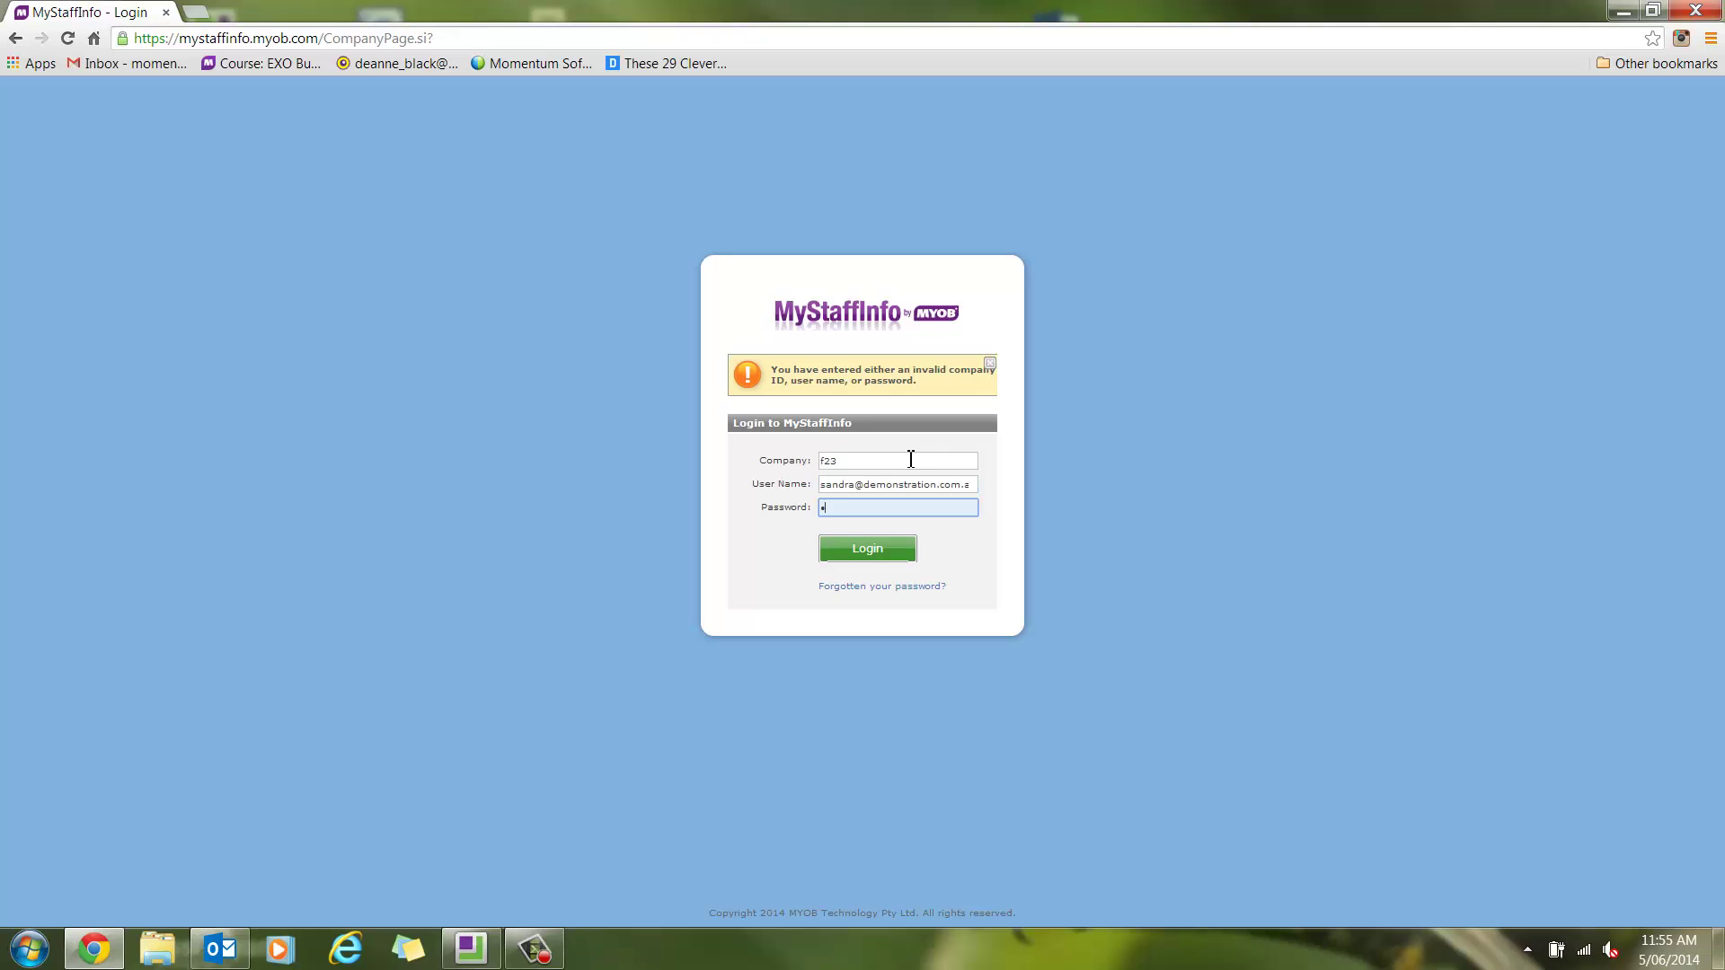
{"action": "key", "text": "Return"}
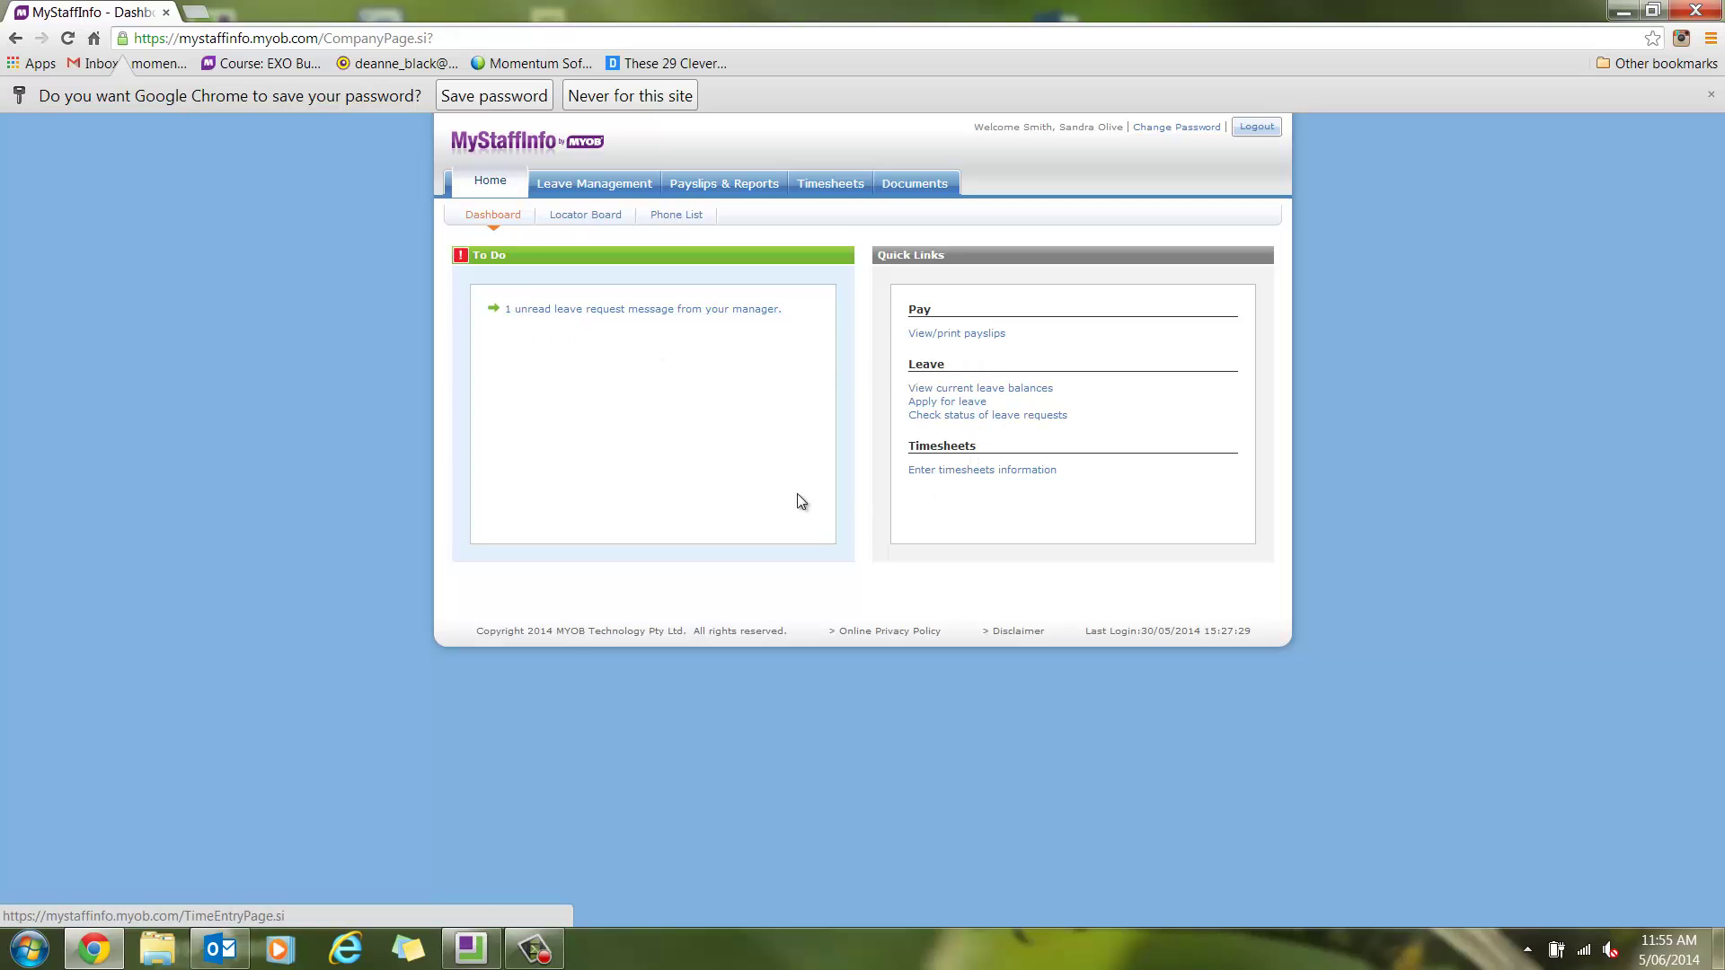
Review leave balances and the June 2014 leave calendar, then start a new leave request
{"action": "left_click", "coordinate": [593, 193]}
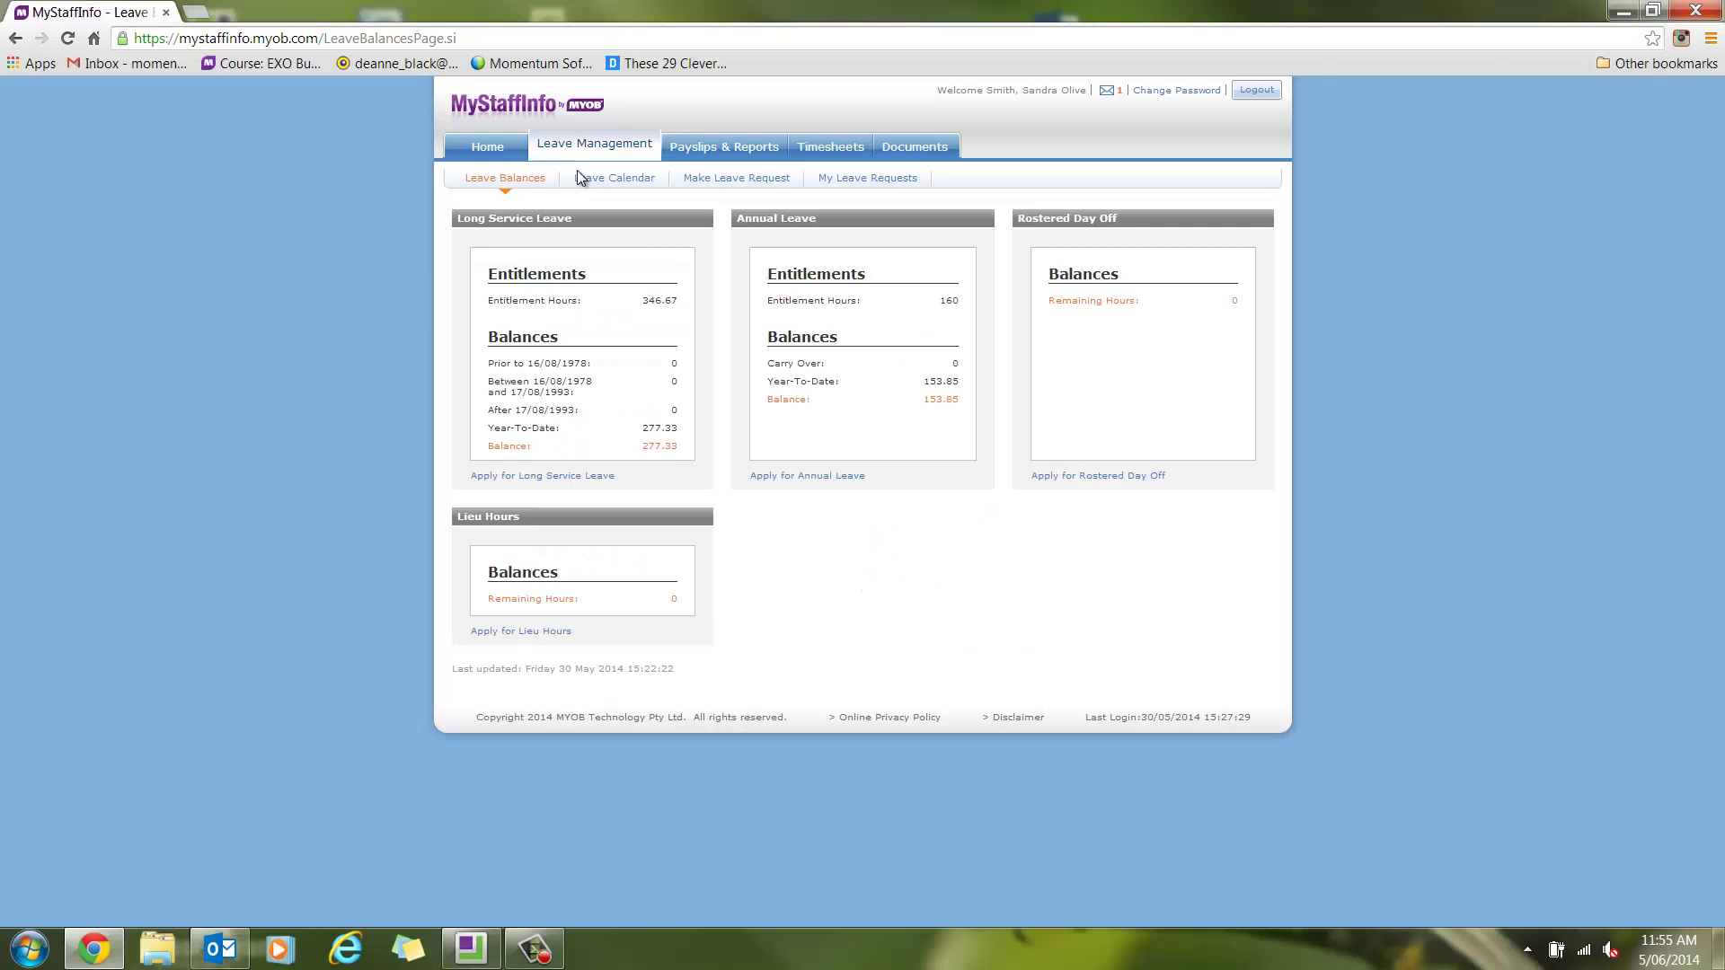
{"action": "left_click", "coordinate": [596, 178]}
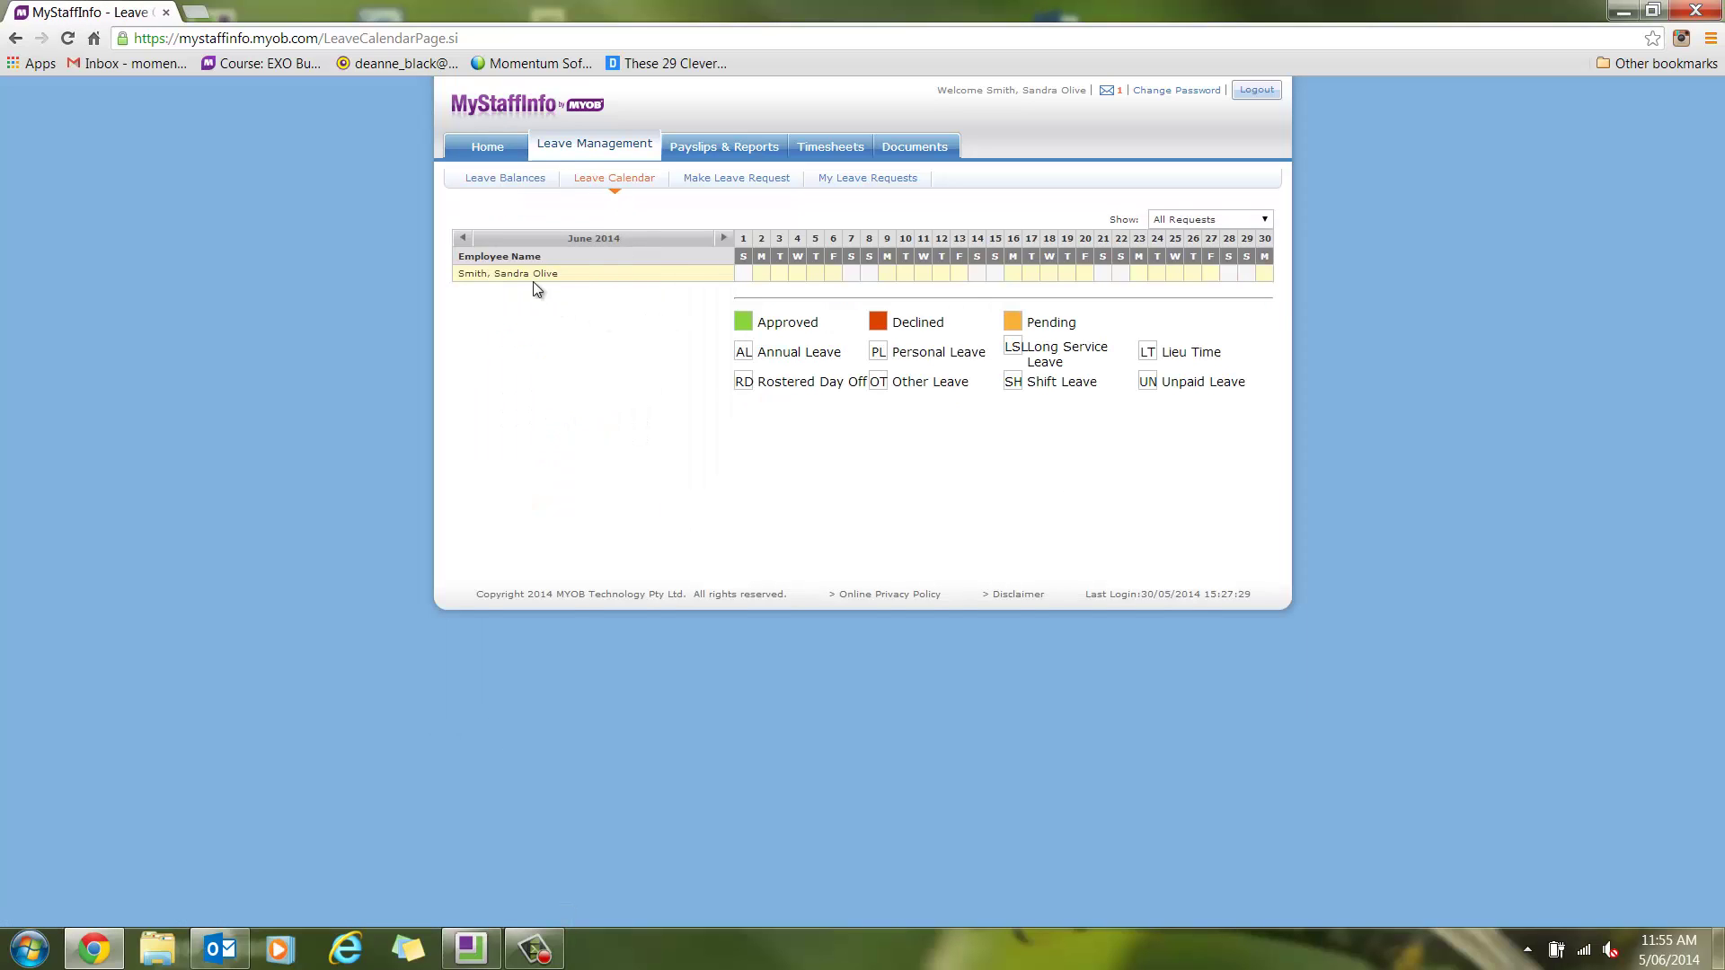
{"action": "left_click", "coordinate": [718, 179]}
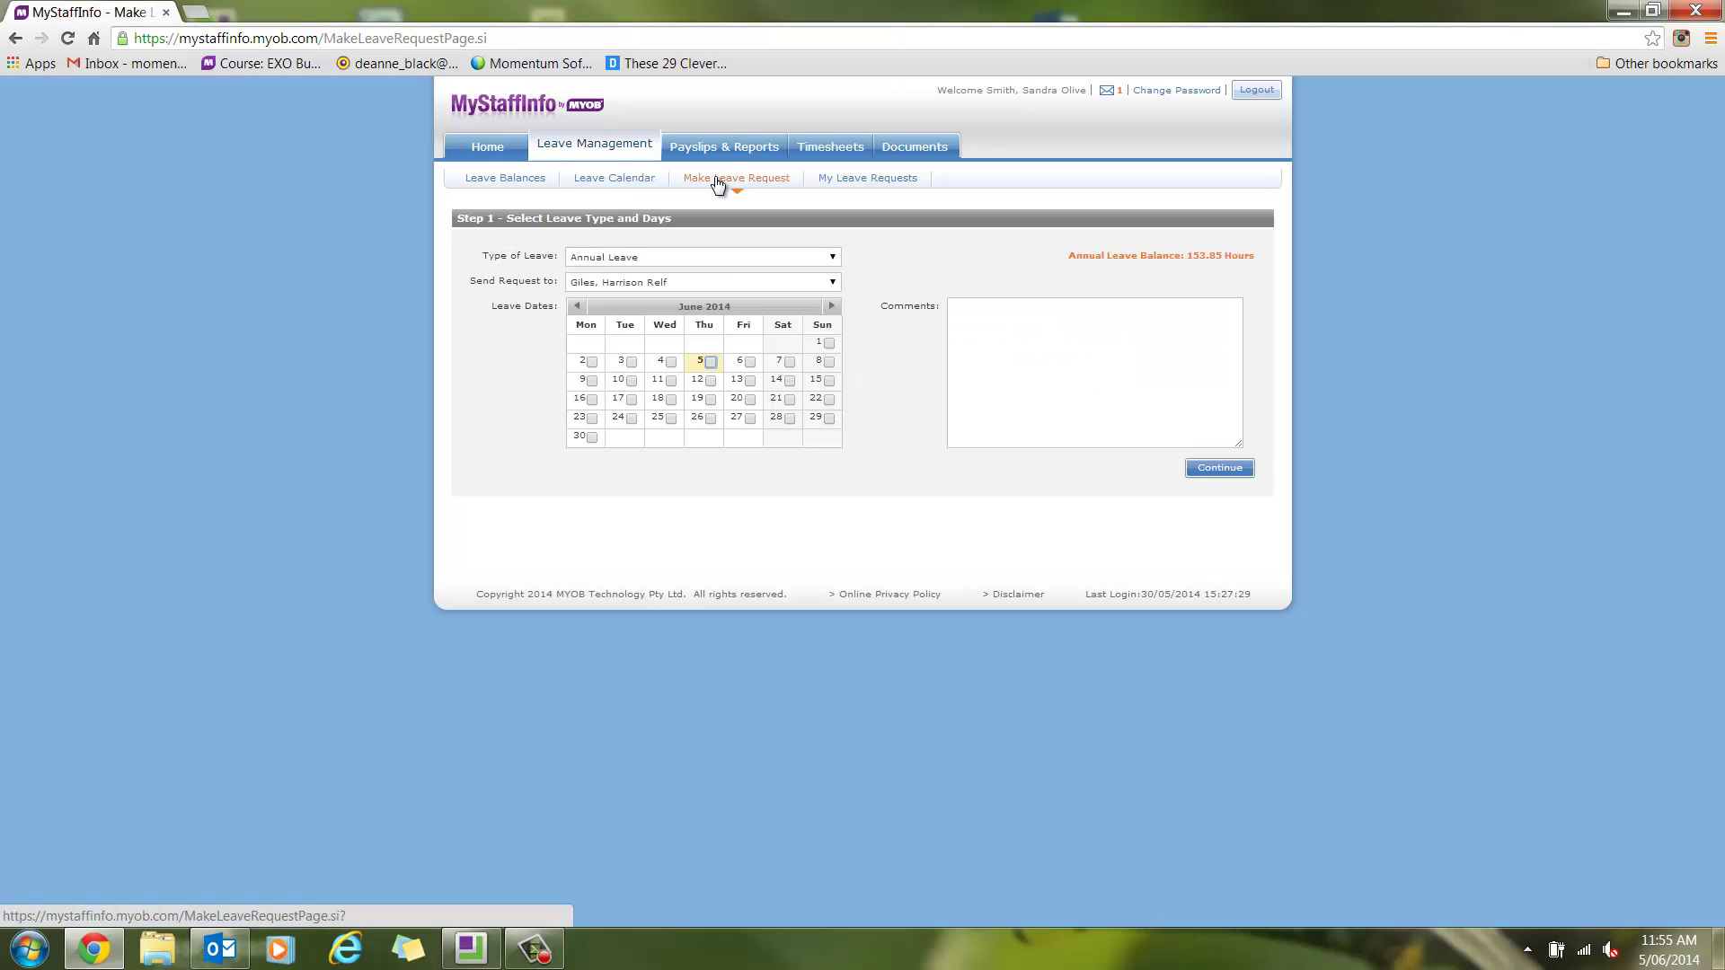
Select the leave days 9–13 June and 16–20 June 2014
{"action": "left_click", "coordinate": [592, 381]}
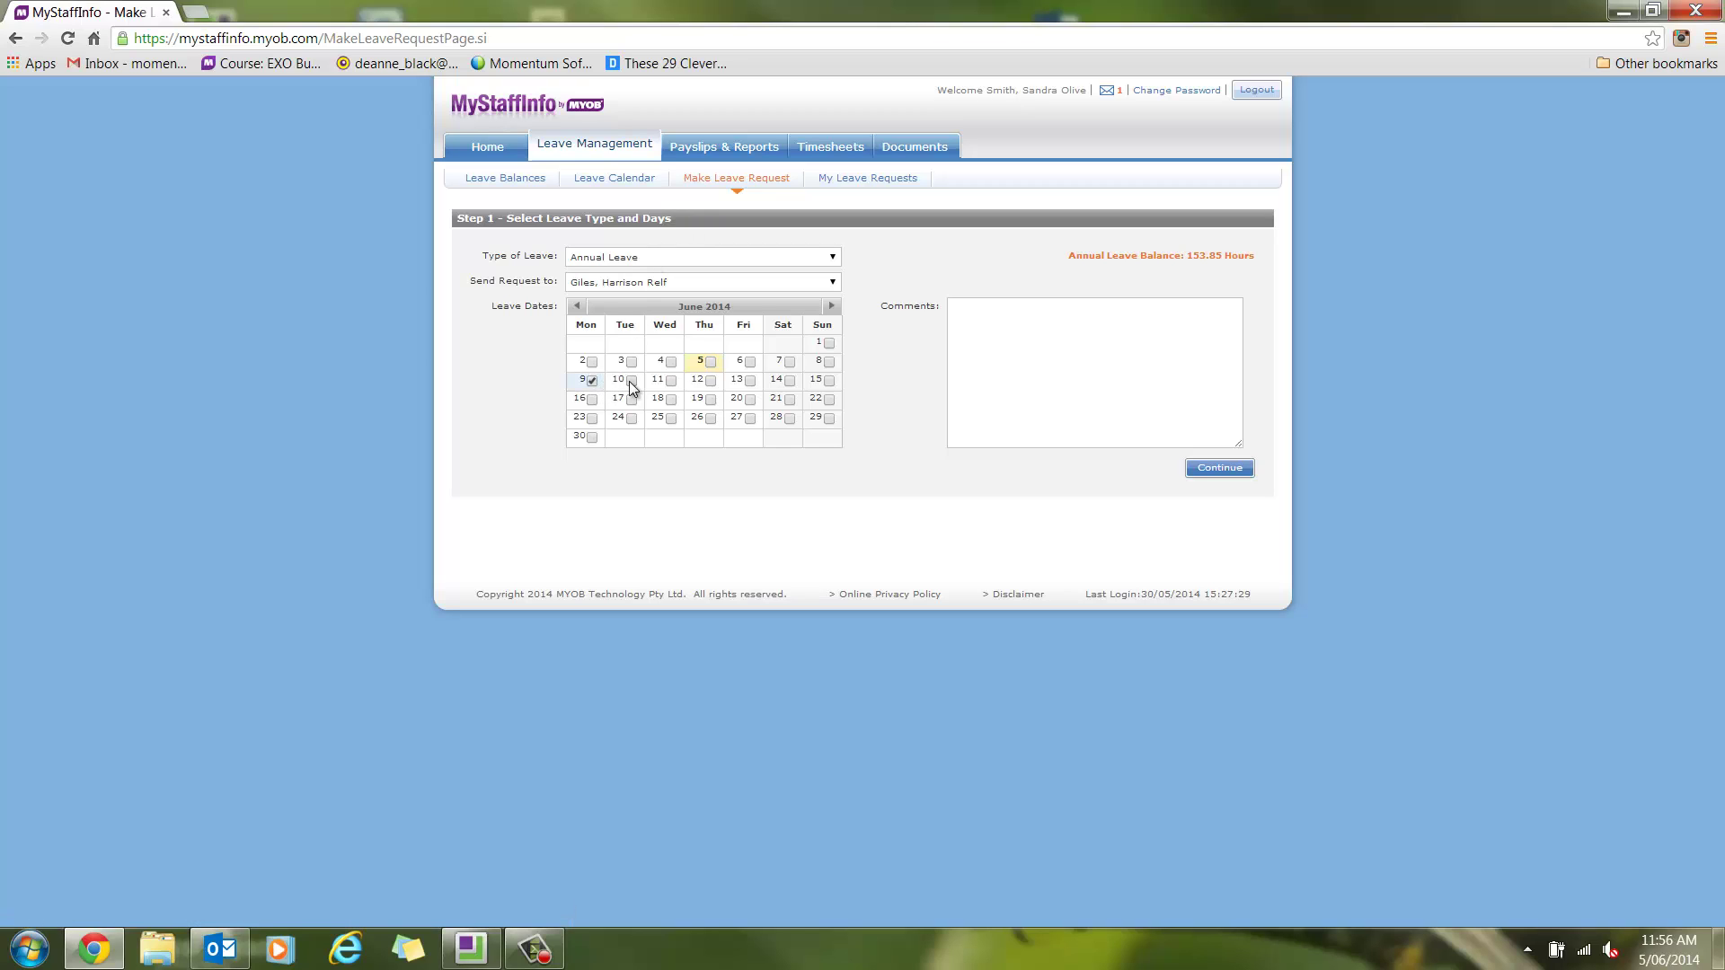
{"action": "left_click", "coordinate": [631, 382]}
{"action": "left_click", "coordinate": [671, 382]}
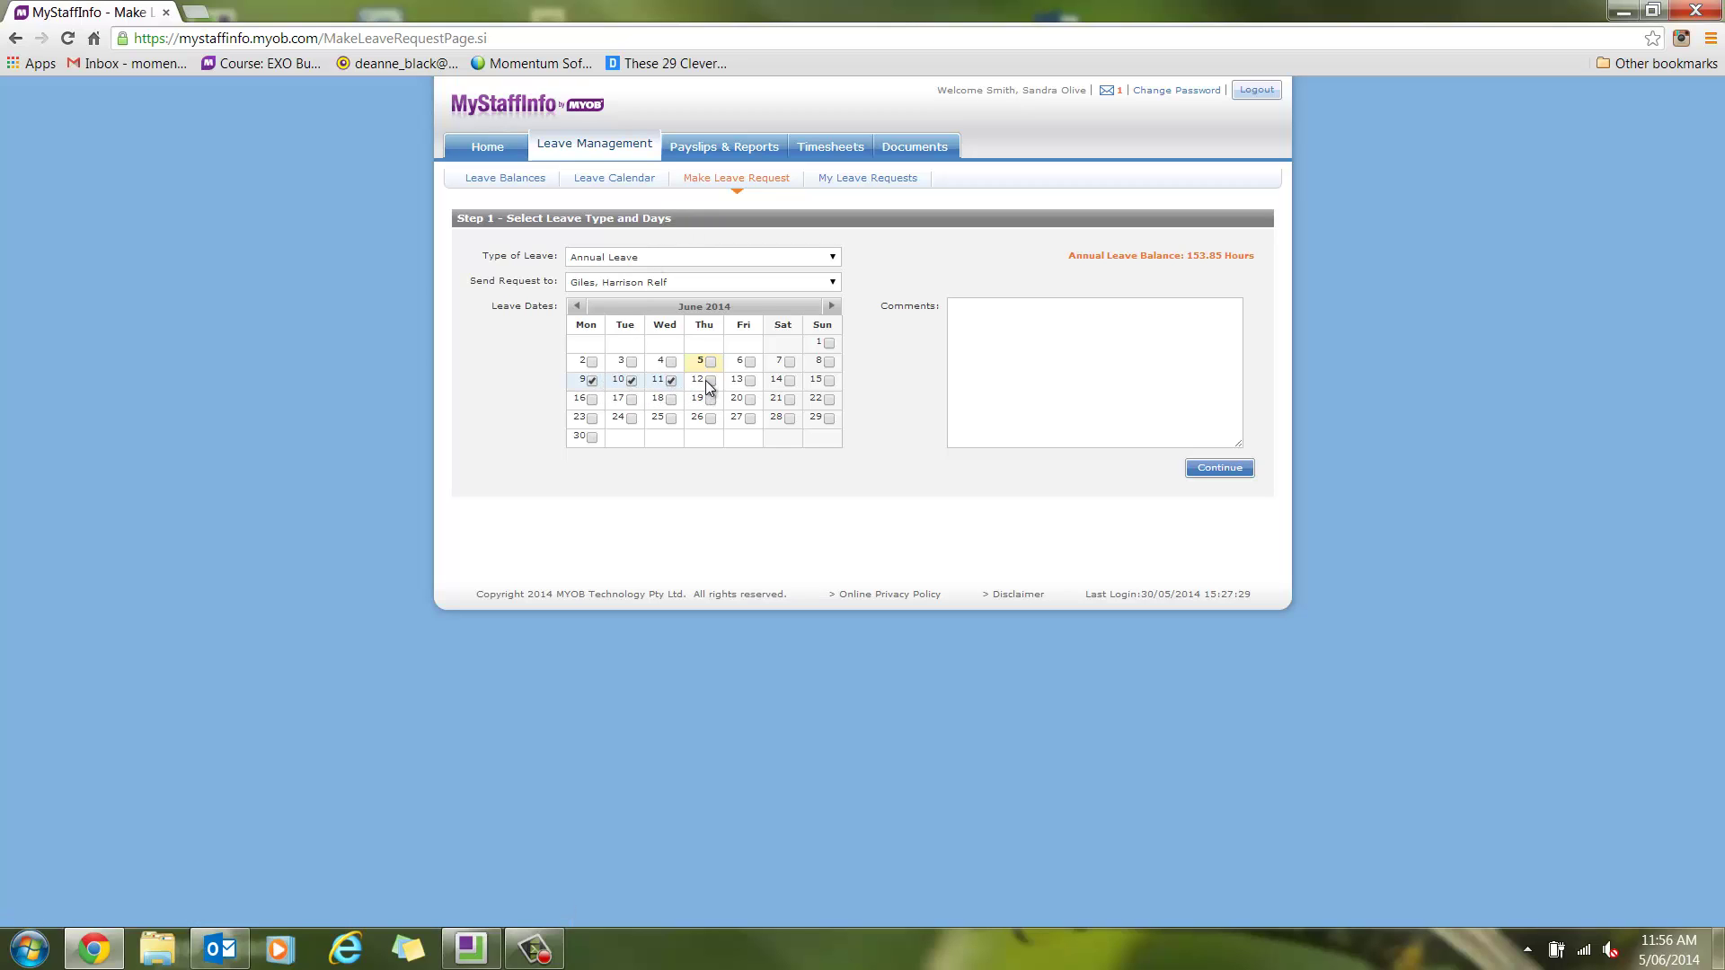
{"action": "left_click", "coordinate": [709, 381]}
{"action": "left_click", "coordinate": [750, 382]}
{"action": "left_click", "coordinate": [591, 400]}
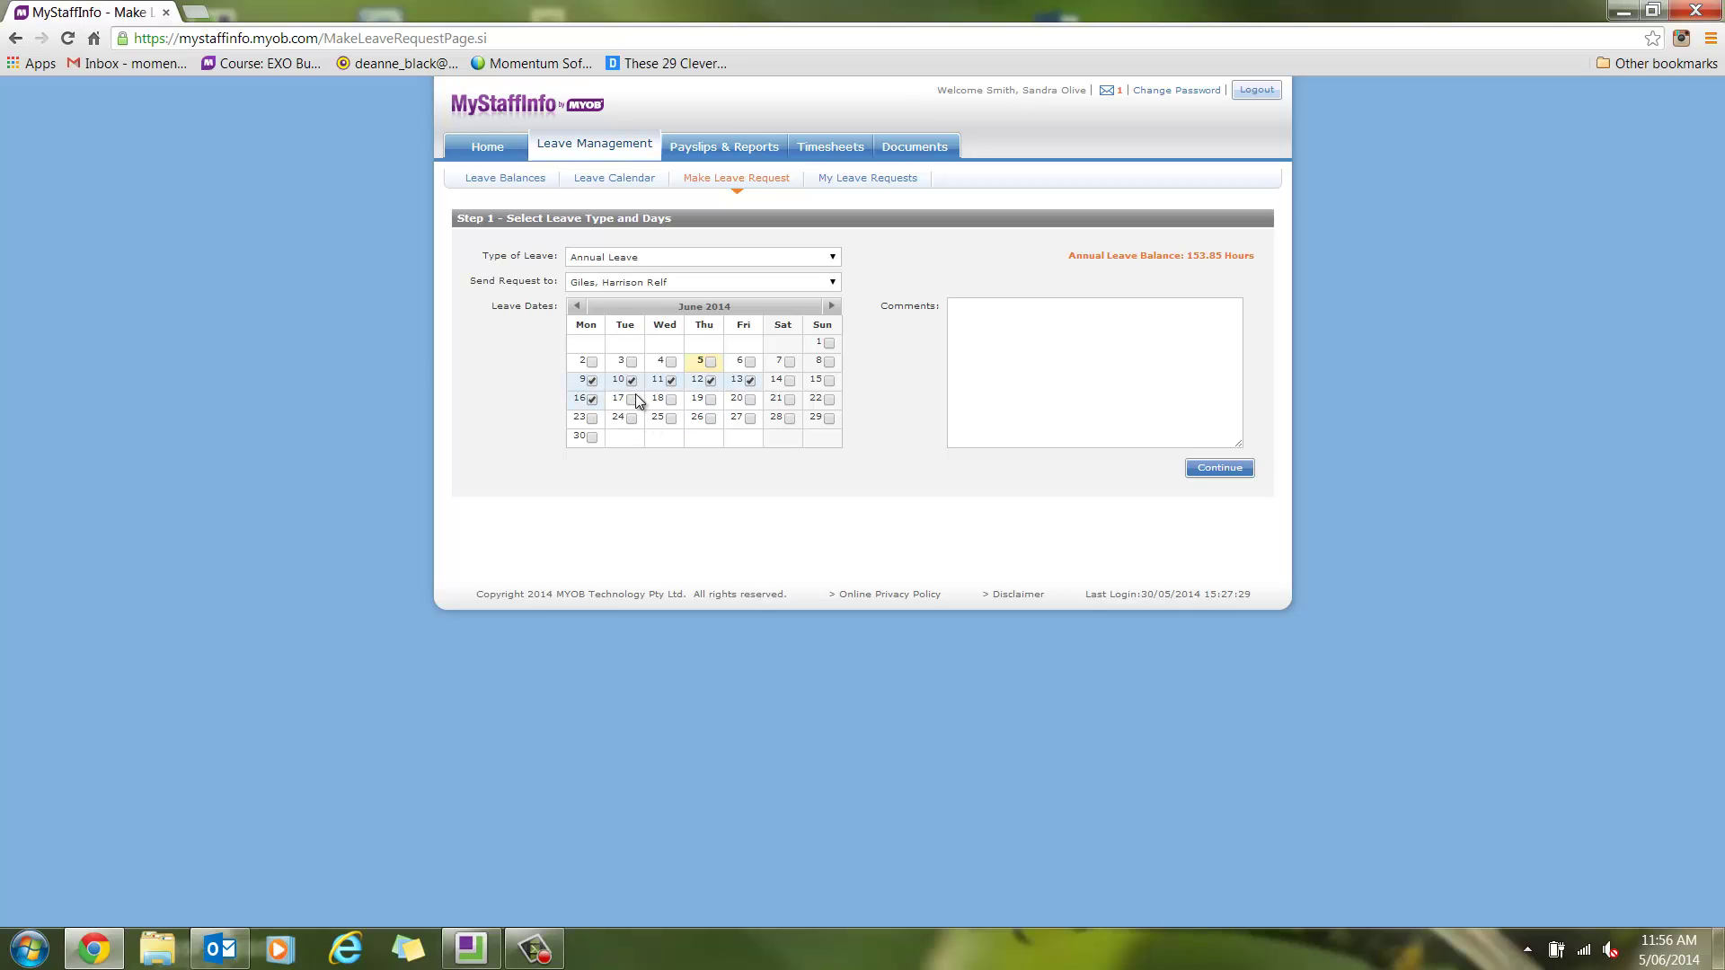
{"action": "left_click", "coordinate": [632, 399]}
{"action": "left_click", "coordinate": [671, 399]}
{"action": "left_click", "coordinate": [710, 400]}
{"action": "left_click", "coordinate": [750, 400]}
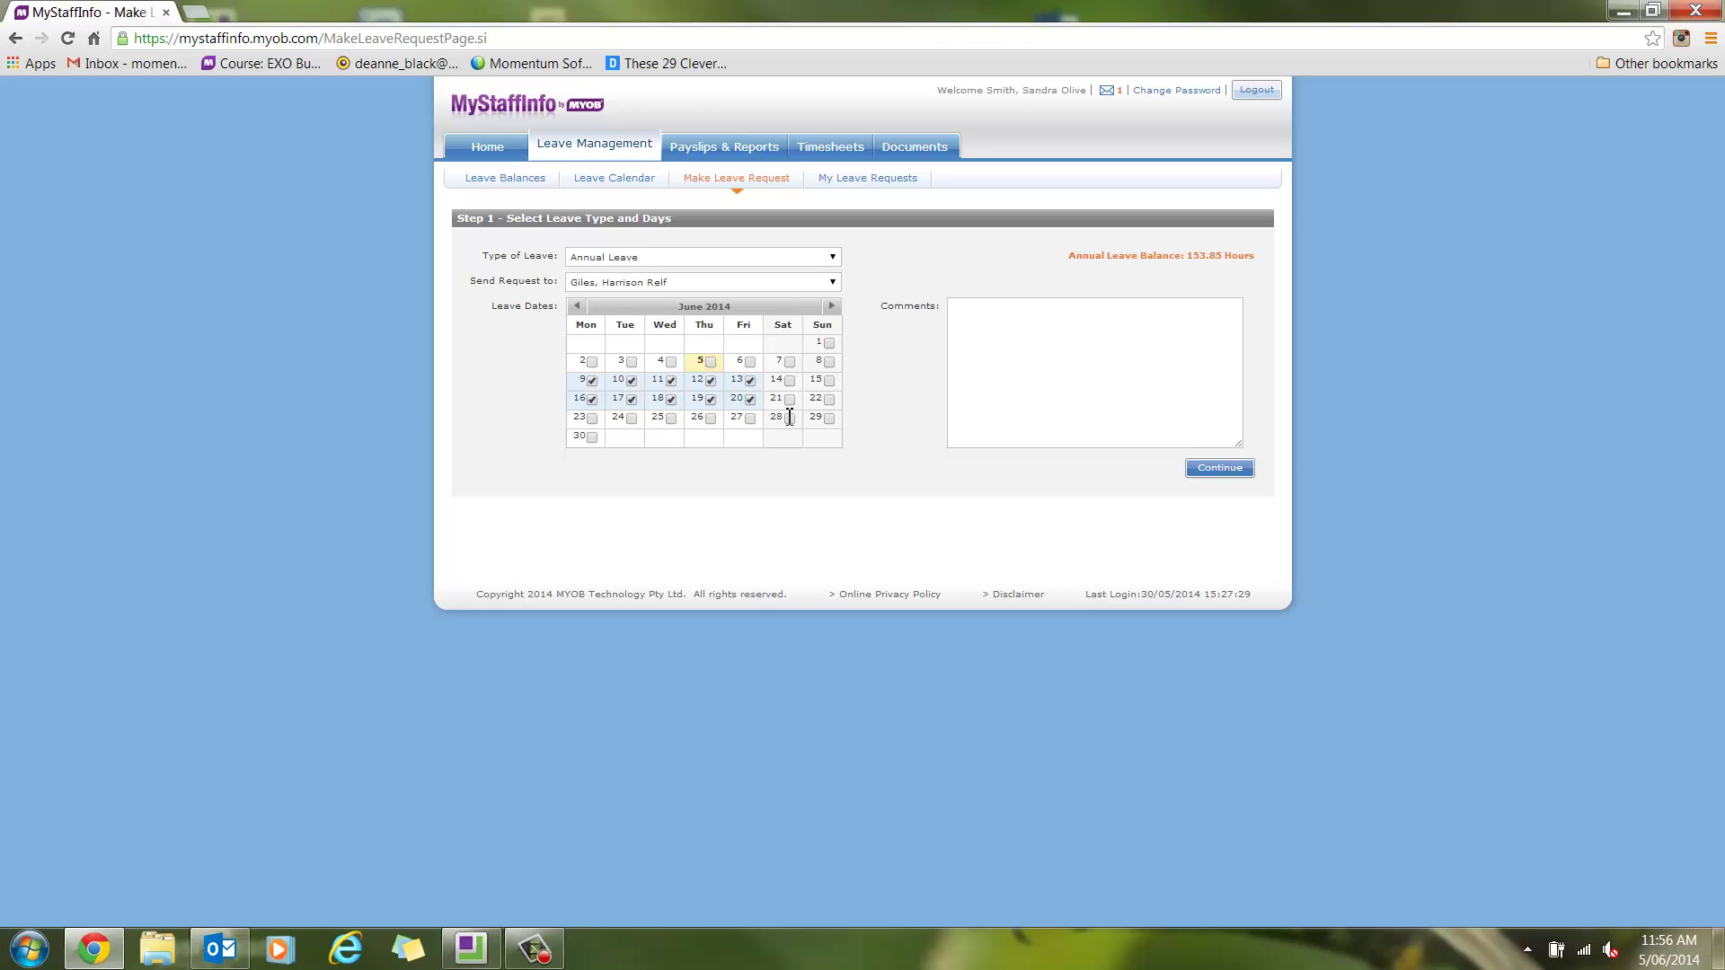
Add the comment 'P&O Cruise to Pacific Islands' to the request
{"action": "left_click", "coordinate": [966, 323]}
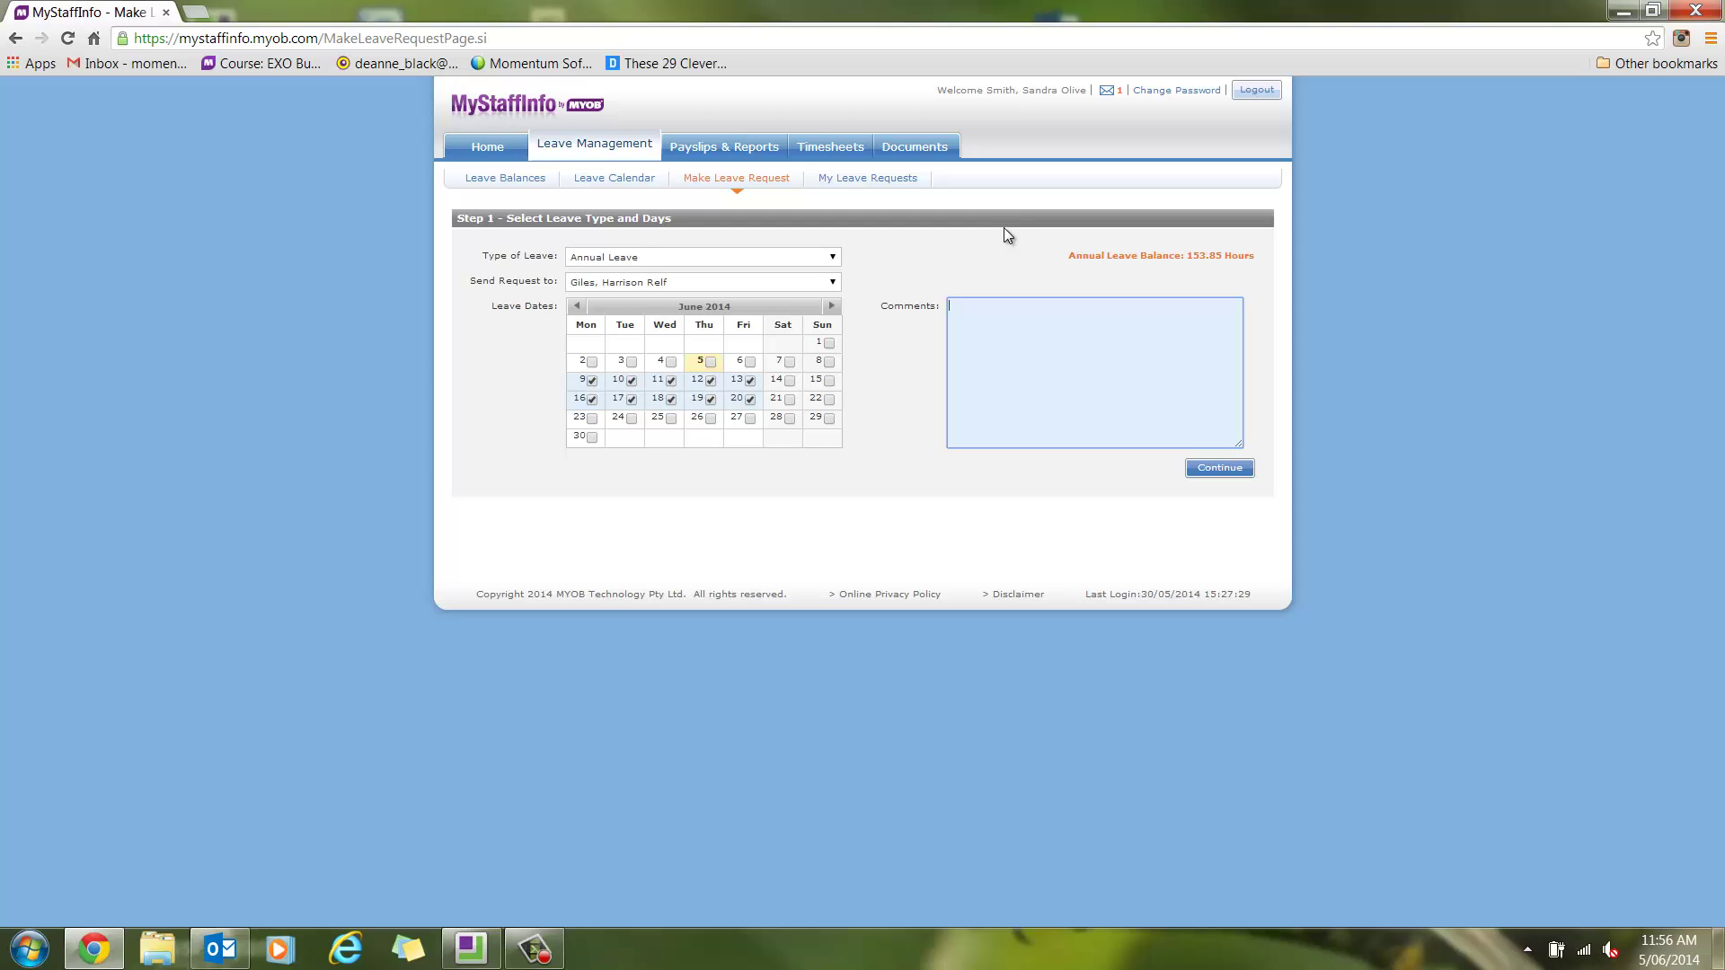
{"action": "type", "text": "P&O Cruise to Pacific Islands"}
Keep the manager as approver and Annual Leave as the type, then continue to daily hours
{"action": "left_click", "coordinate": [816, 284]}
{"action": "left_click", "coordinate": [818, 286]}
{"action": "left_click", "coordinate": [833, 258]}
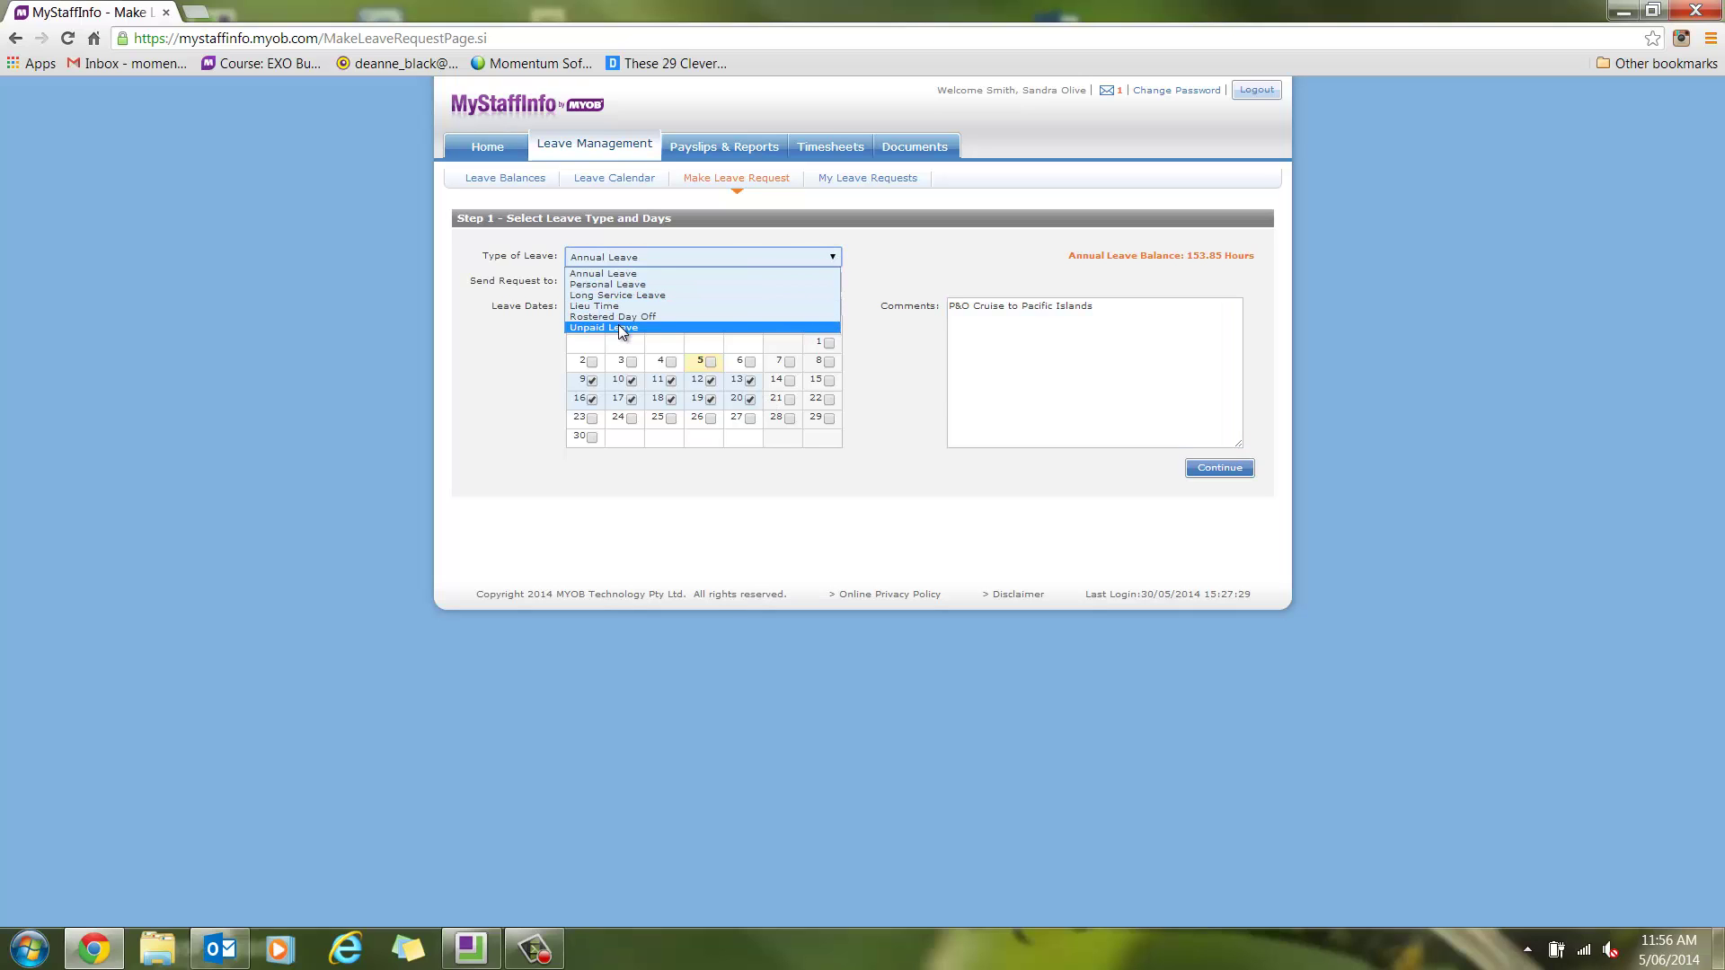
{"action": "left_click", "coordinate": [616, 274]}
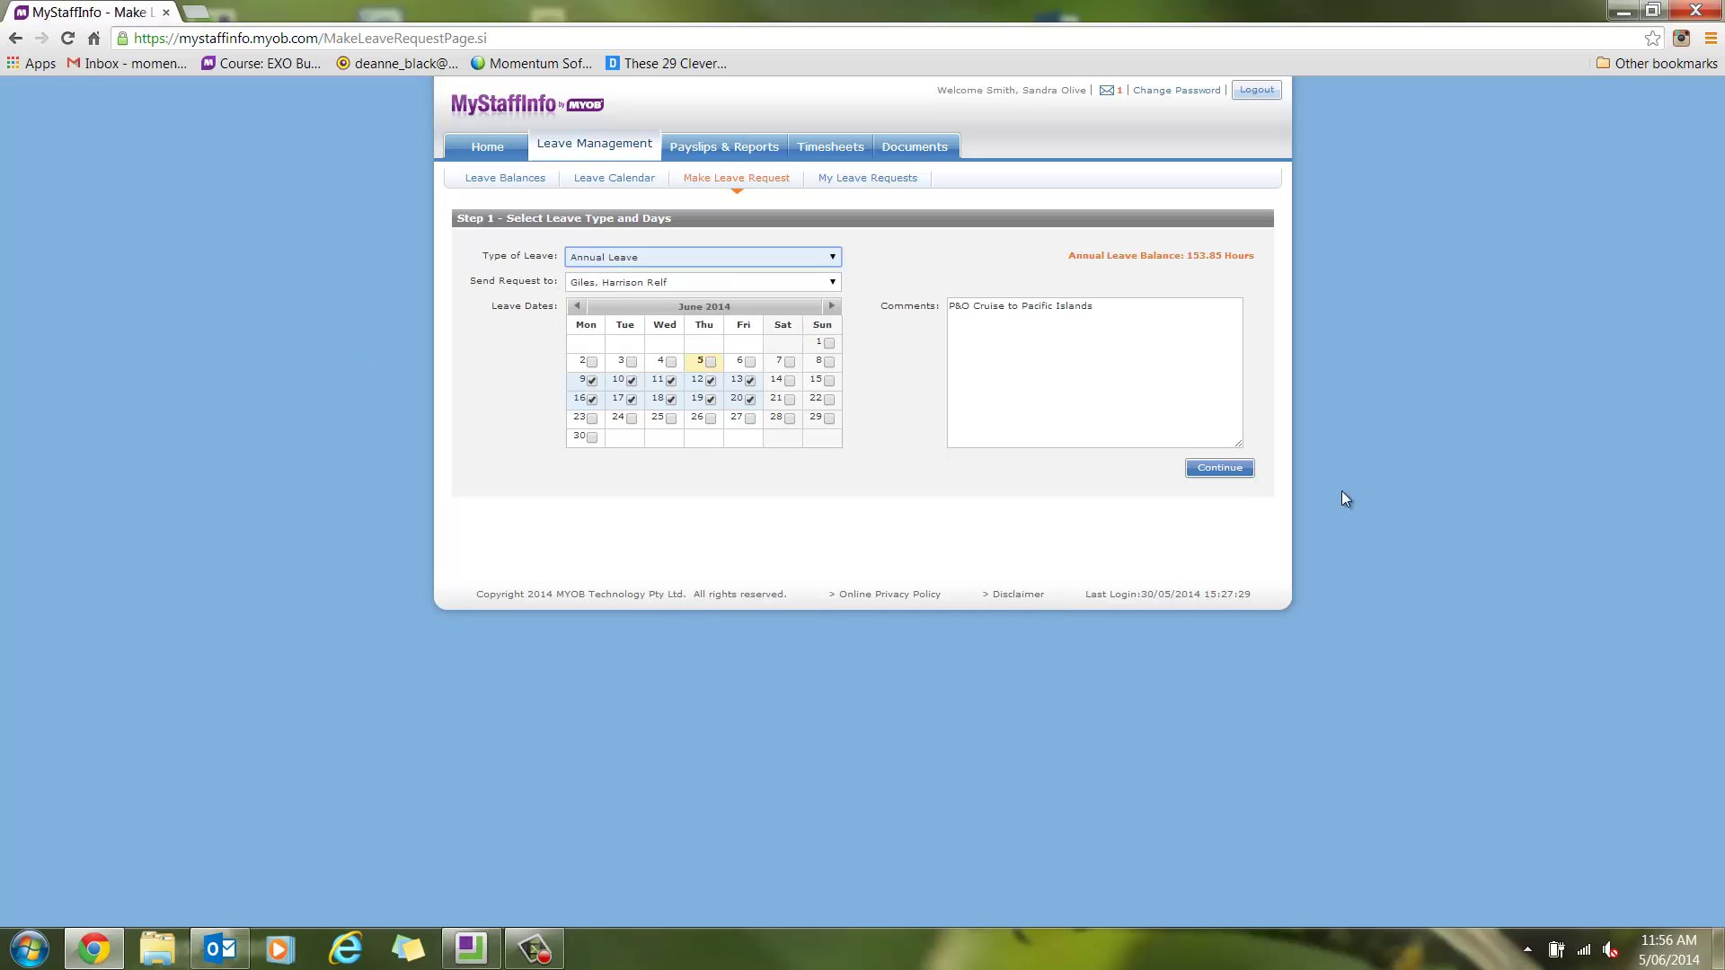
{"action": "left_click", "coordinate": [1218, 468]}
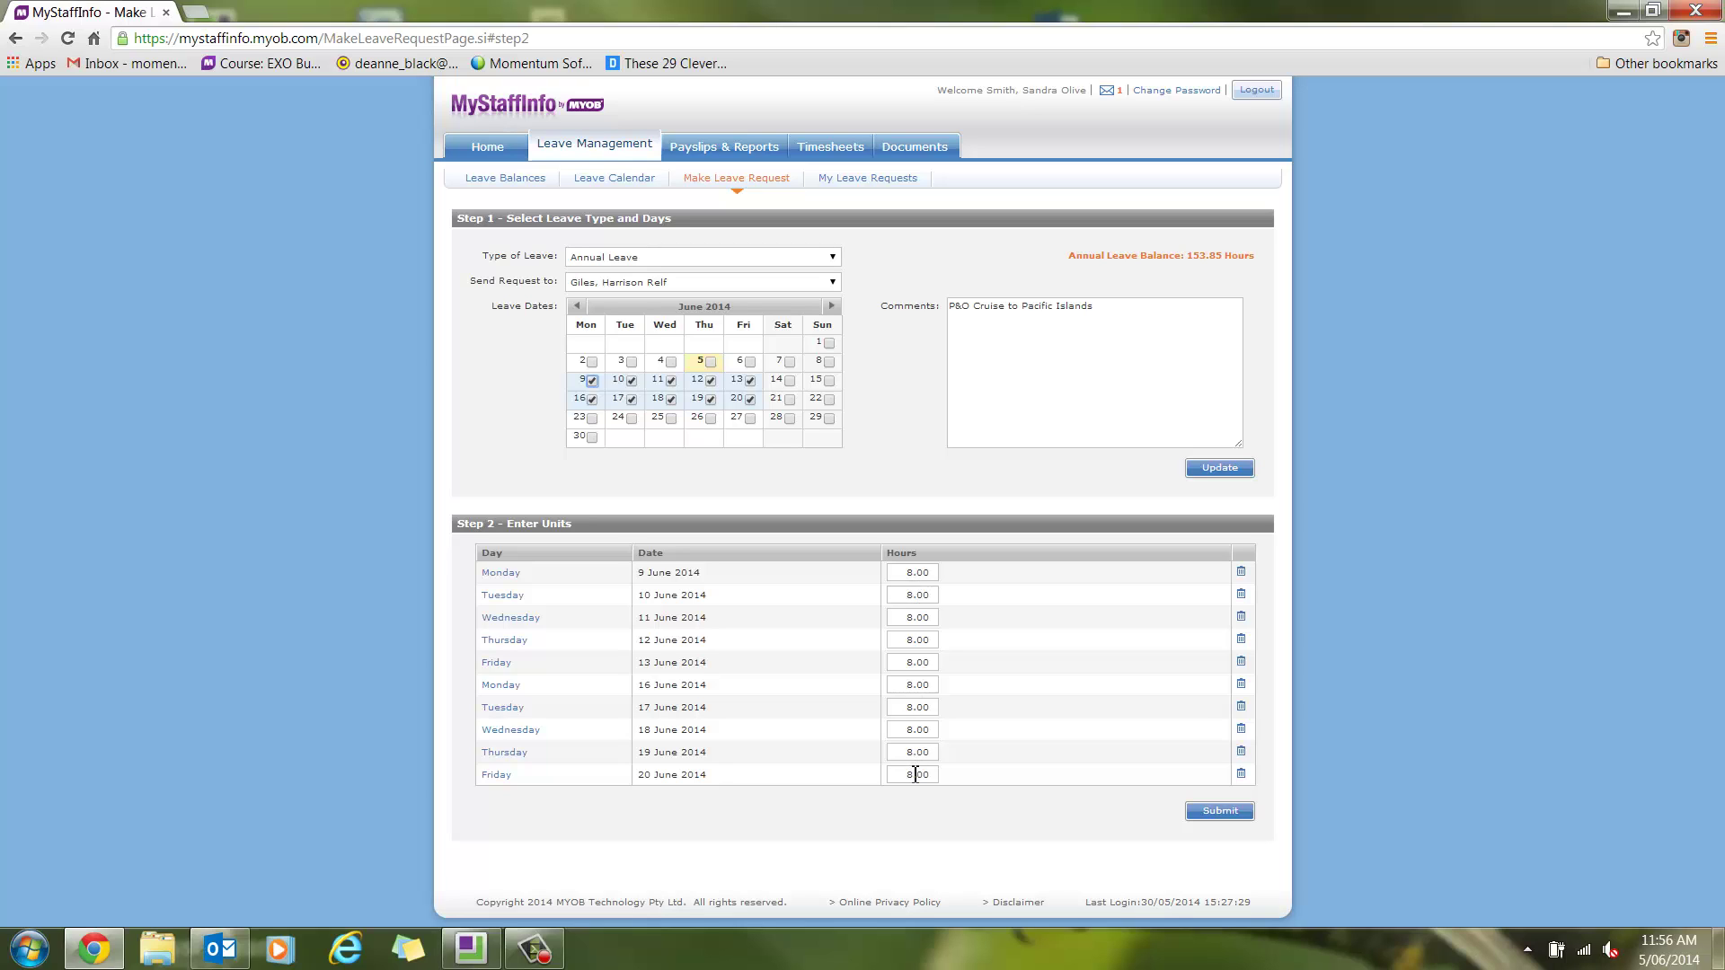
Change the hours for 9–12 June from 8.00 to 7.50 each
{"action": "left_click", "coordinate": [909, 573]}
{"action": "key", "text": "Delete"}
{"action": "key", "text": "Delete"}
{"action": "type", "text": "7.50"}
{"action": "key", "text": "Tab"}
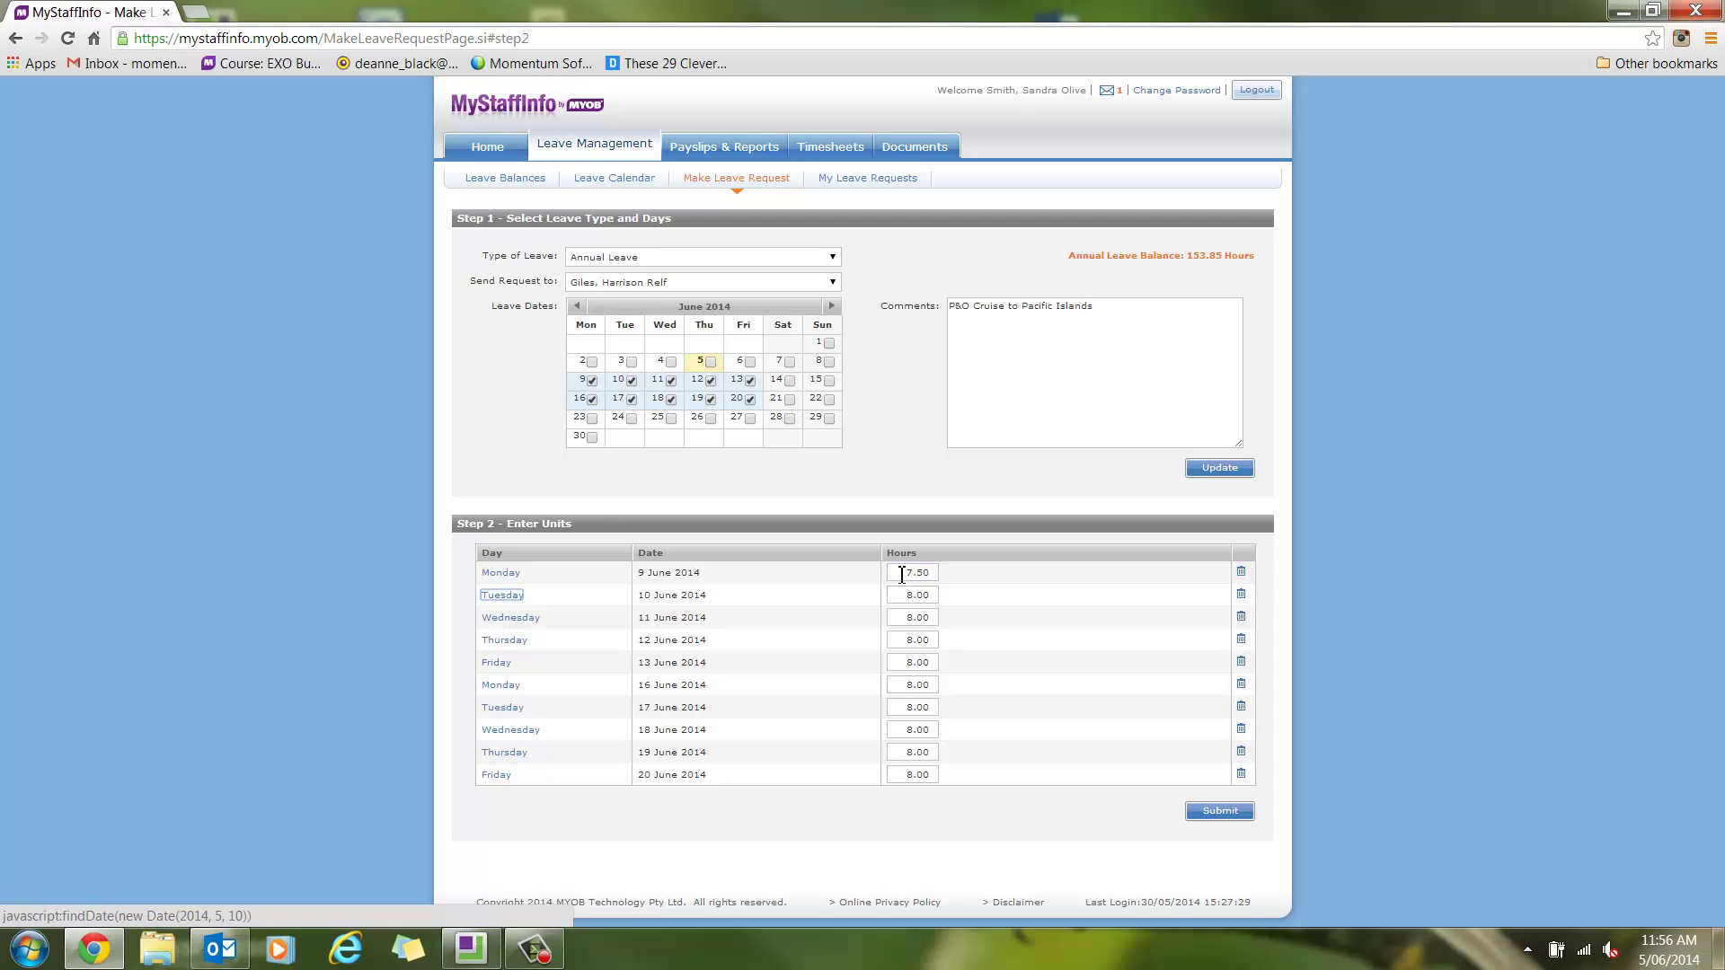
{"action": "key", "text": "Tab"}
{"action": "type", "text": "7"}
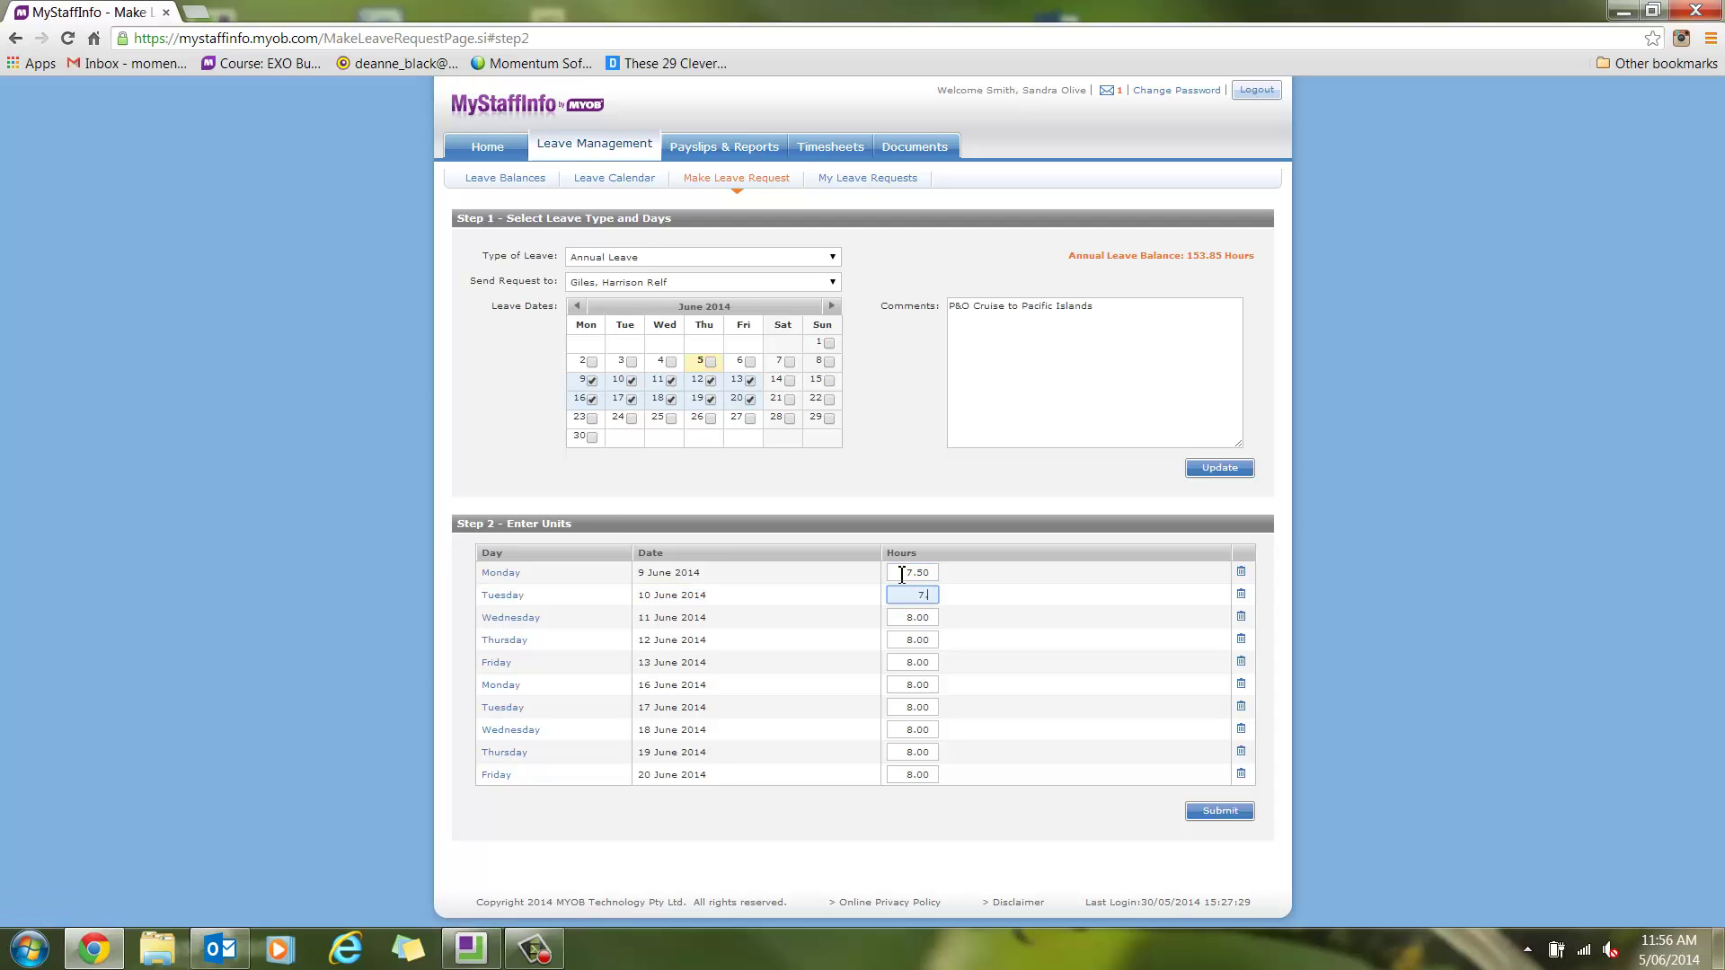
{"action": "type", "text": ".50"}
{"action": "key", "text": "Tab"}
{"action": "key", "text": "Tab"}
{"action": "type", "text": "7.50"}
{"action": "key", "text": "Tab"}
{"action": "key", "text": "Tab"}
{"action": "type", "text": "7.50"}
{"action": "key", "text": "Tab"}
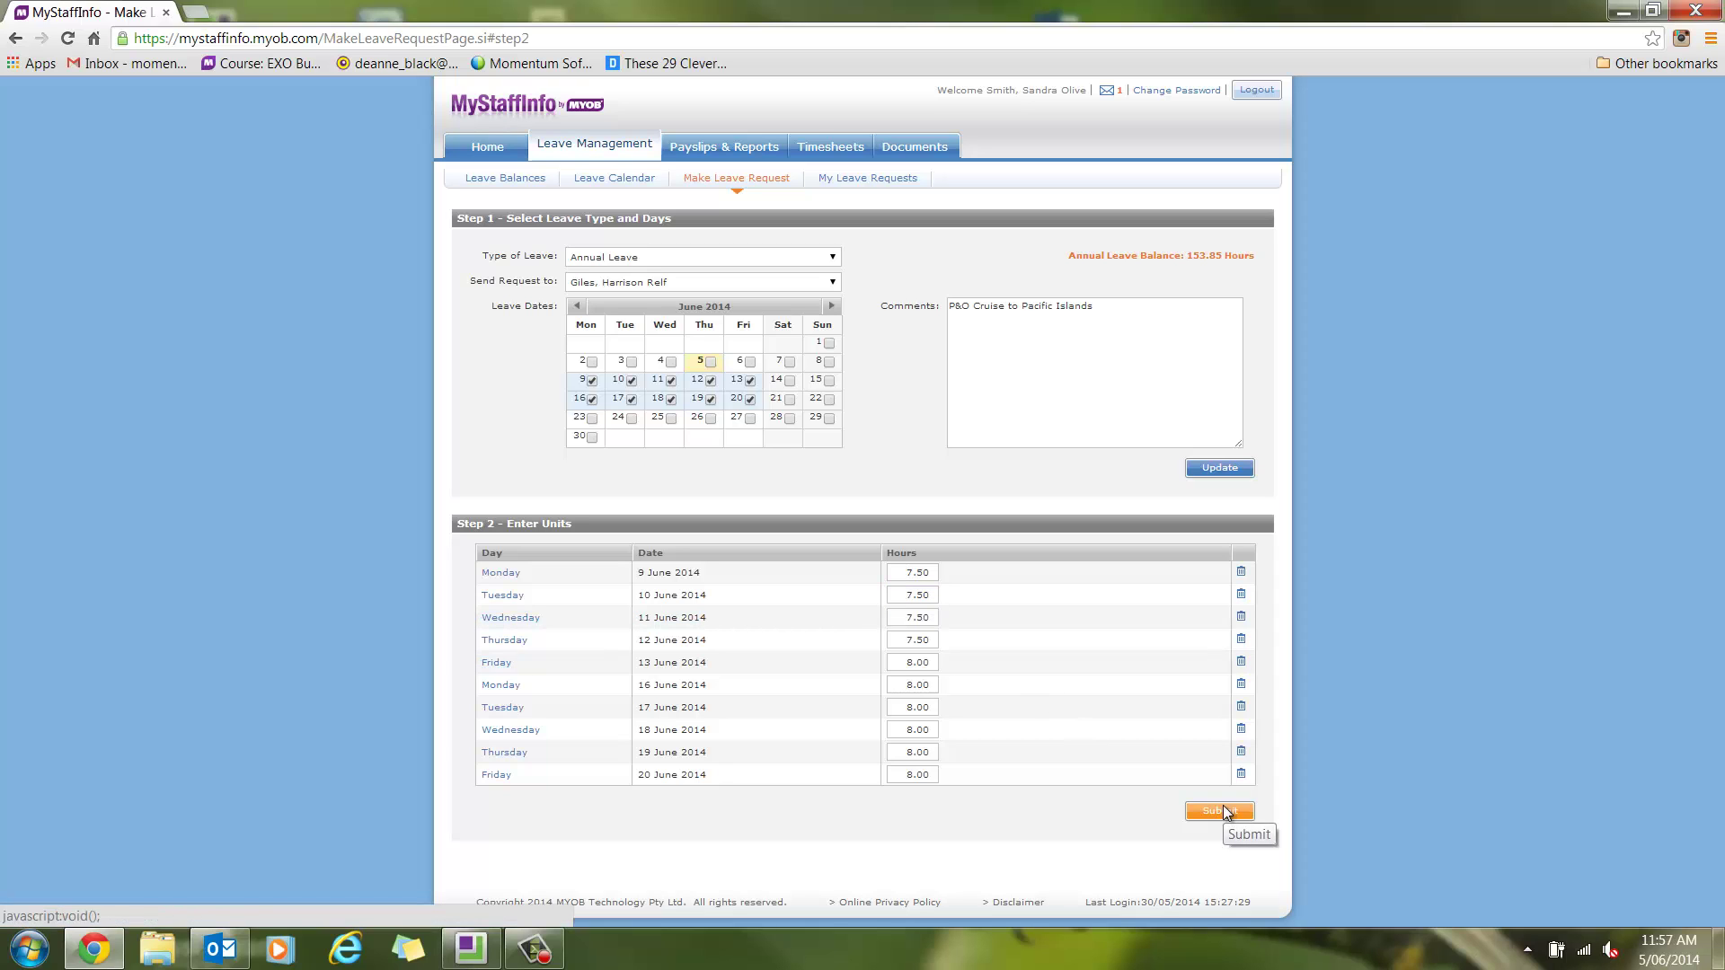
Submit the 78-hour Annual Leave request and keep all requests listed
{"action": "left_click", "coordinate": [1223, 811]}
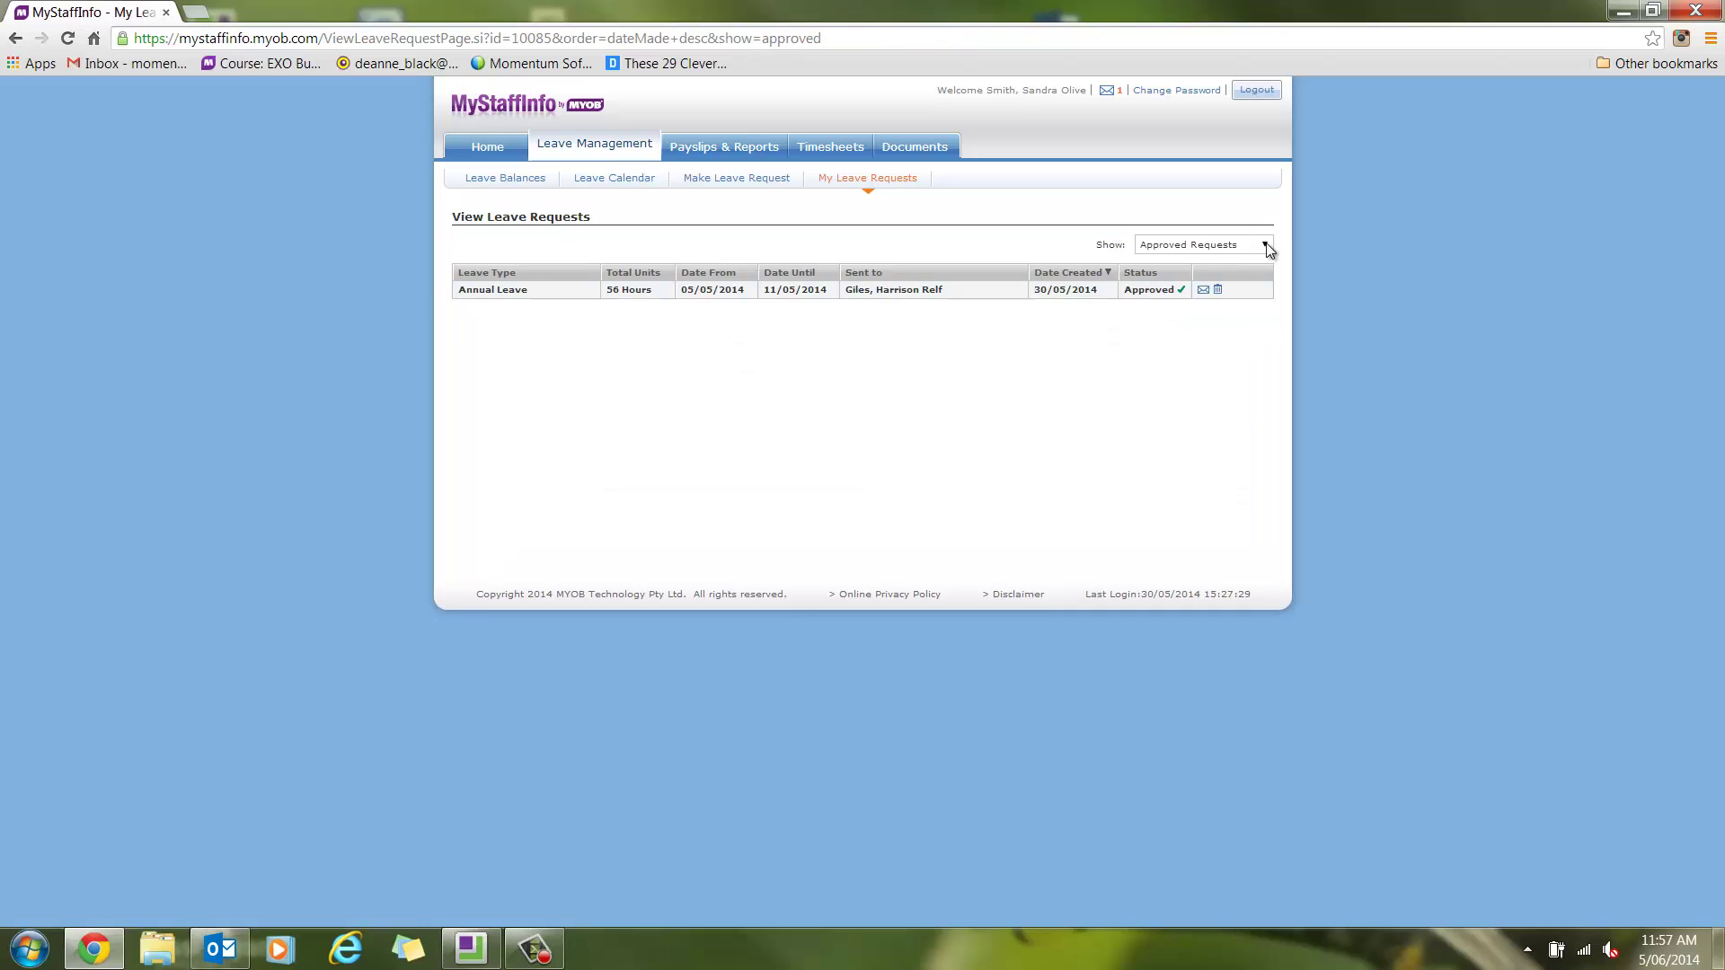
{"action": "left_click", "coordinate": [1265, 245]}
{"action": "left_click", "coordinate": [1181, 263]}
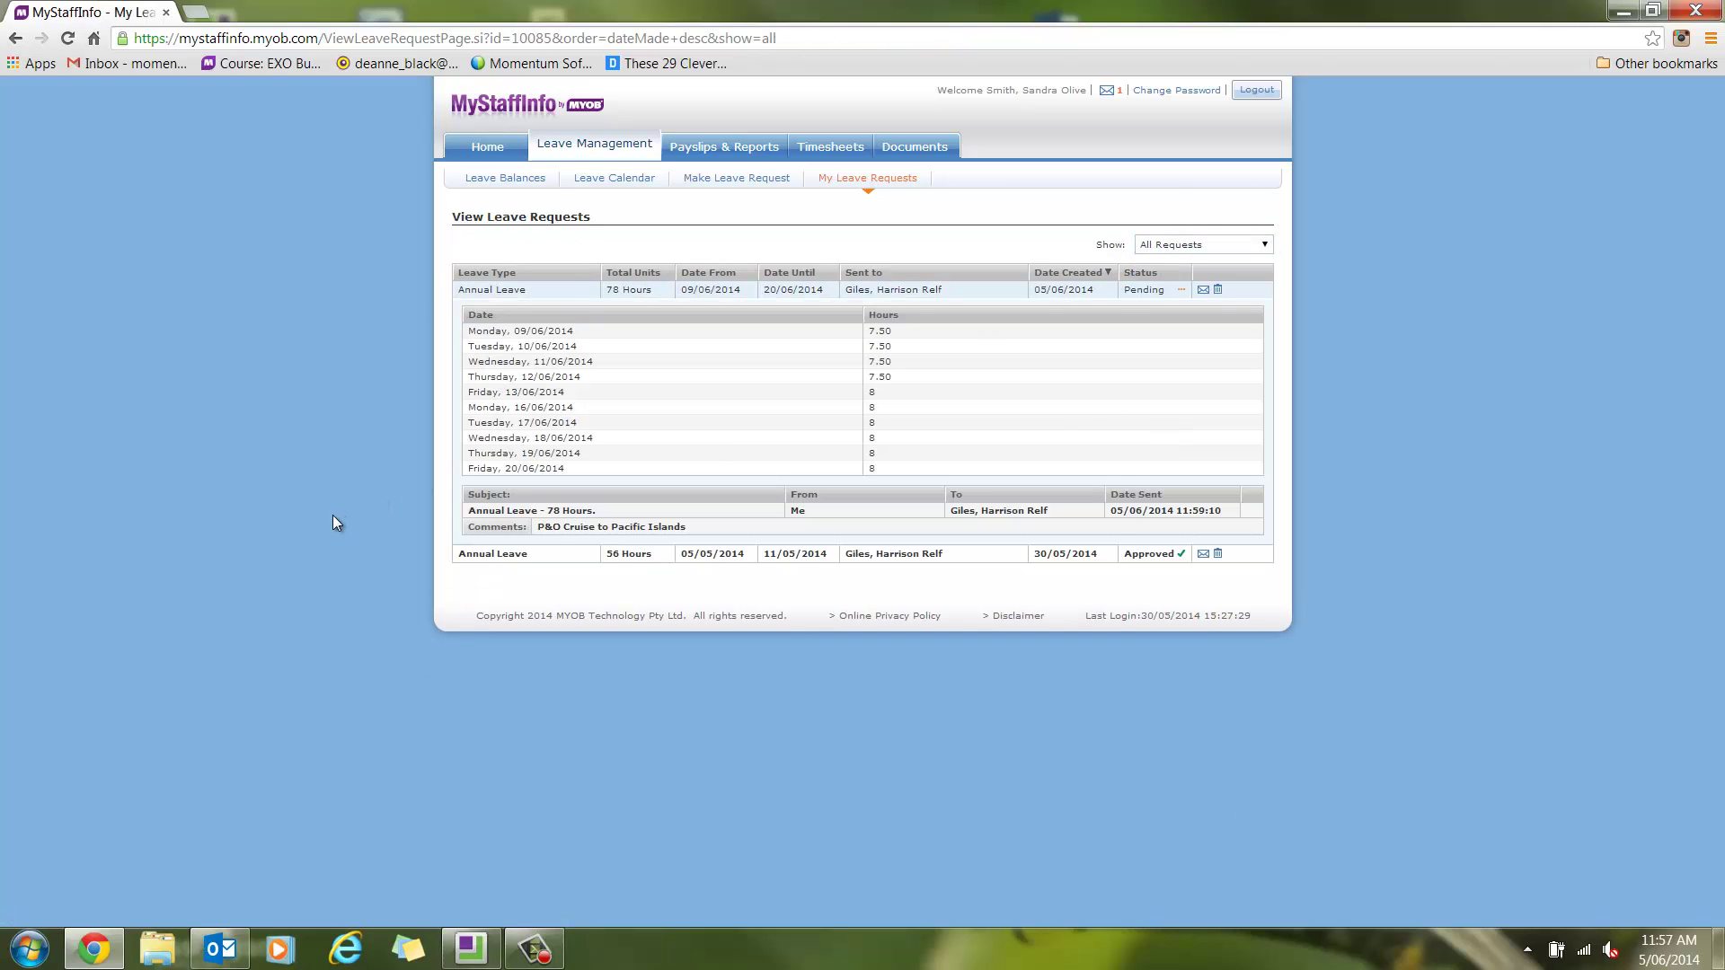
Log out of the employee's account from the payslips and reports area
{"action": "left_click", "coordinate": [719, 147]}
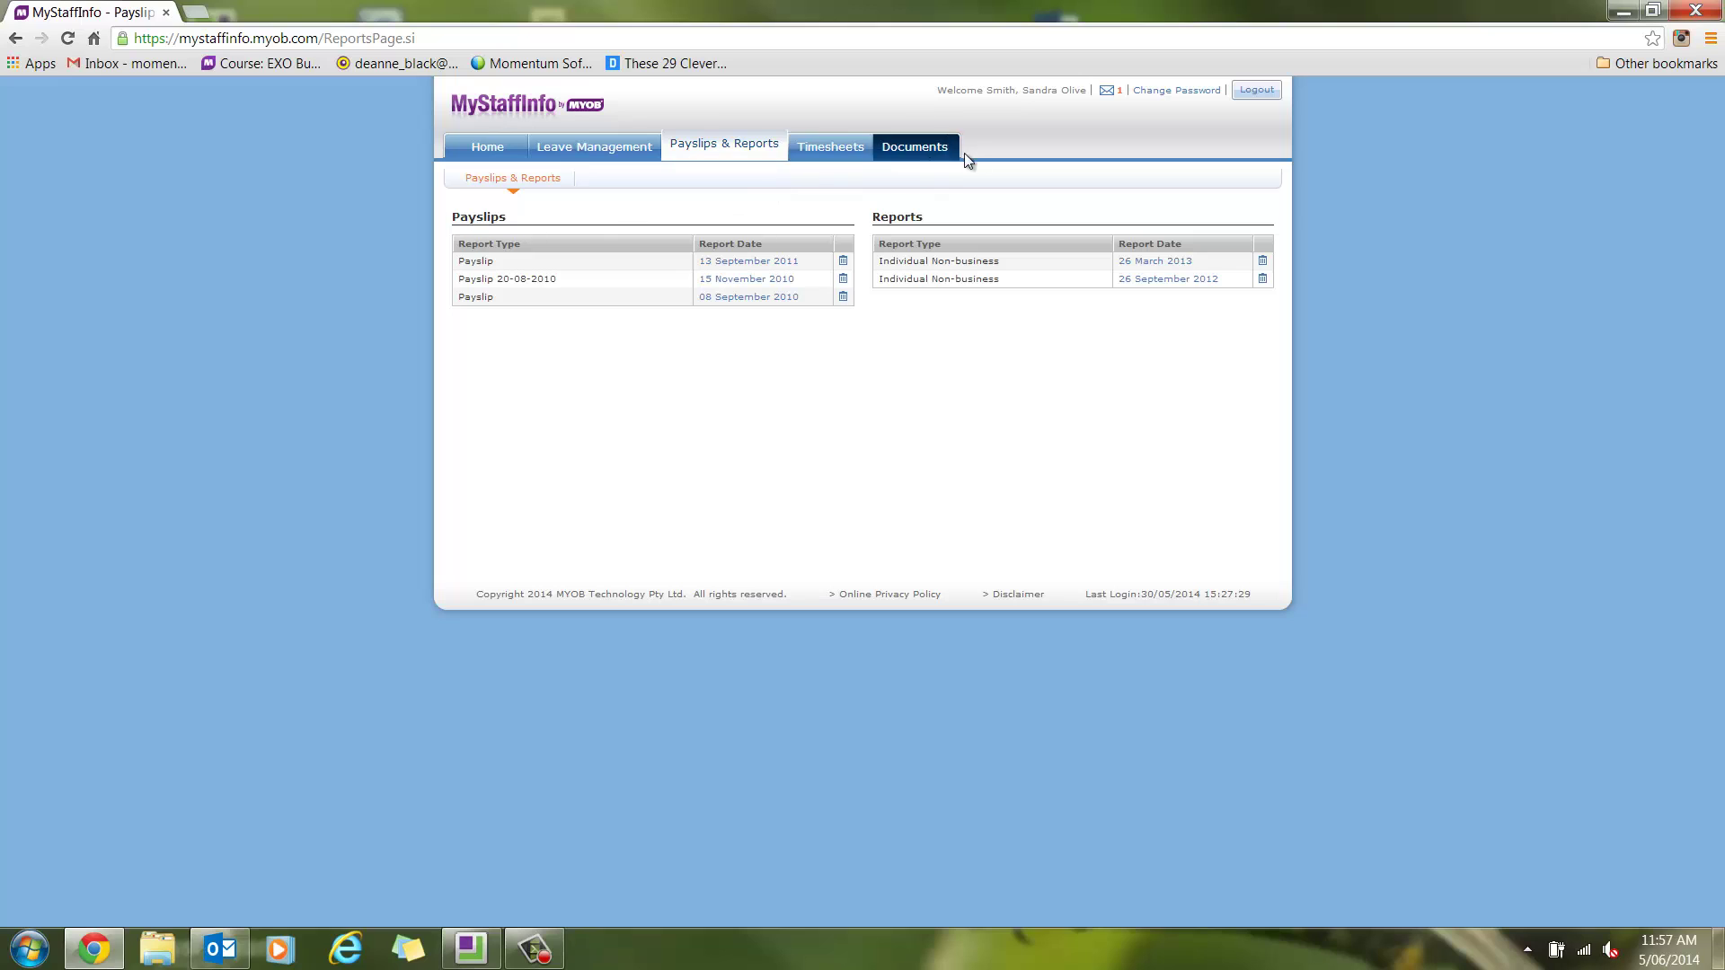
{"action": "left_click", "coordinate": [1257, 94]}
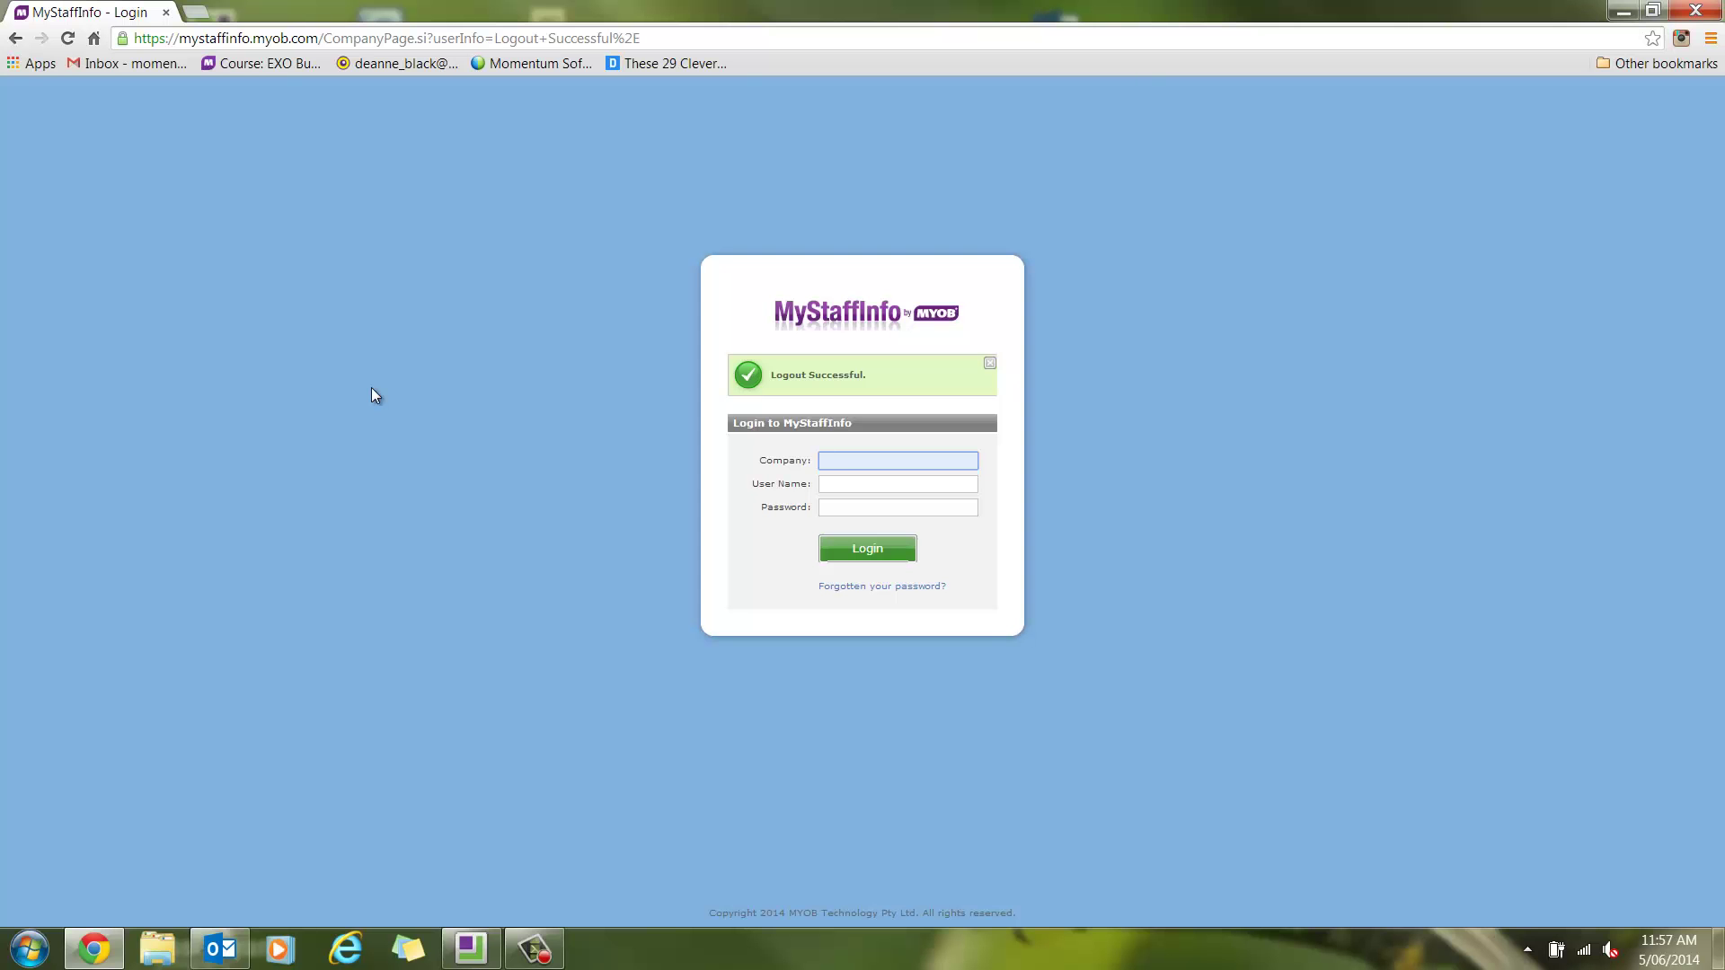
Log in as the manager with the company code, manager user name and password
{"action": "type", "text": "f23"}
{"action": "key", "text": "Tab"}
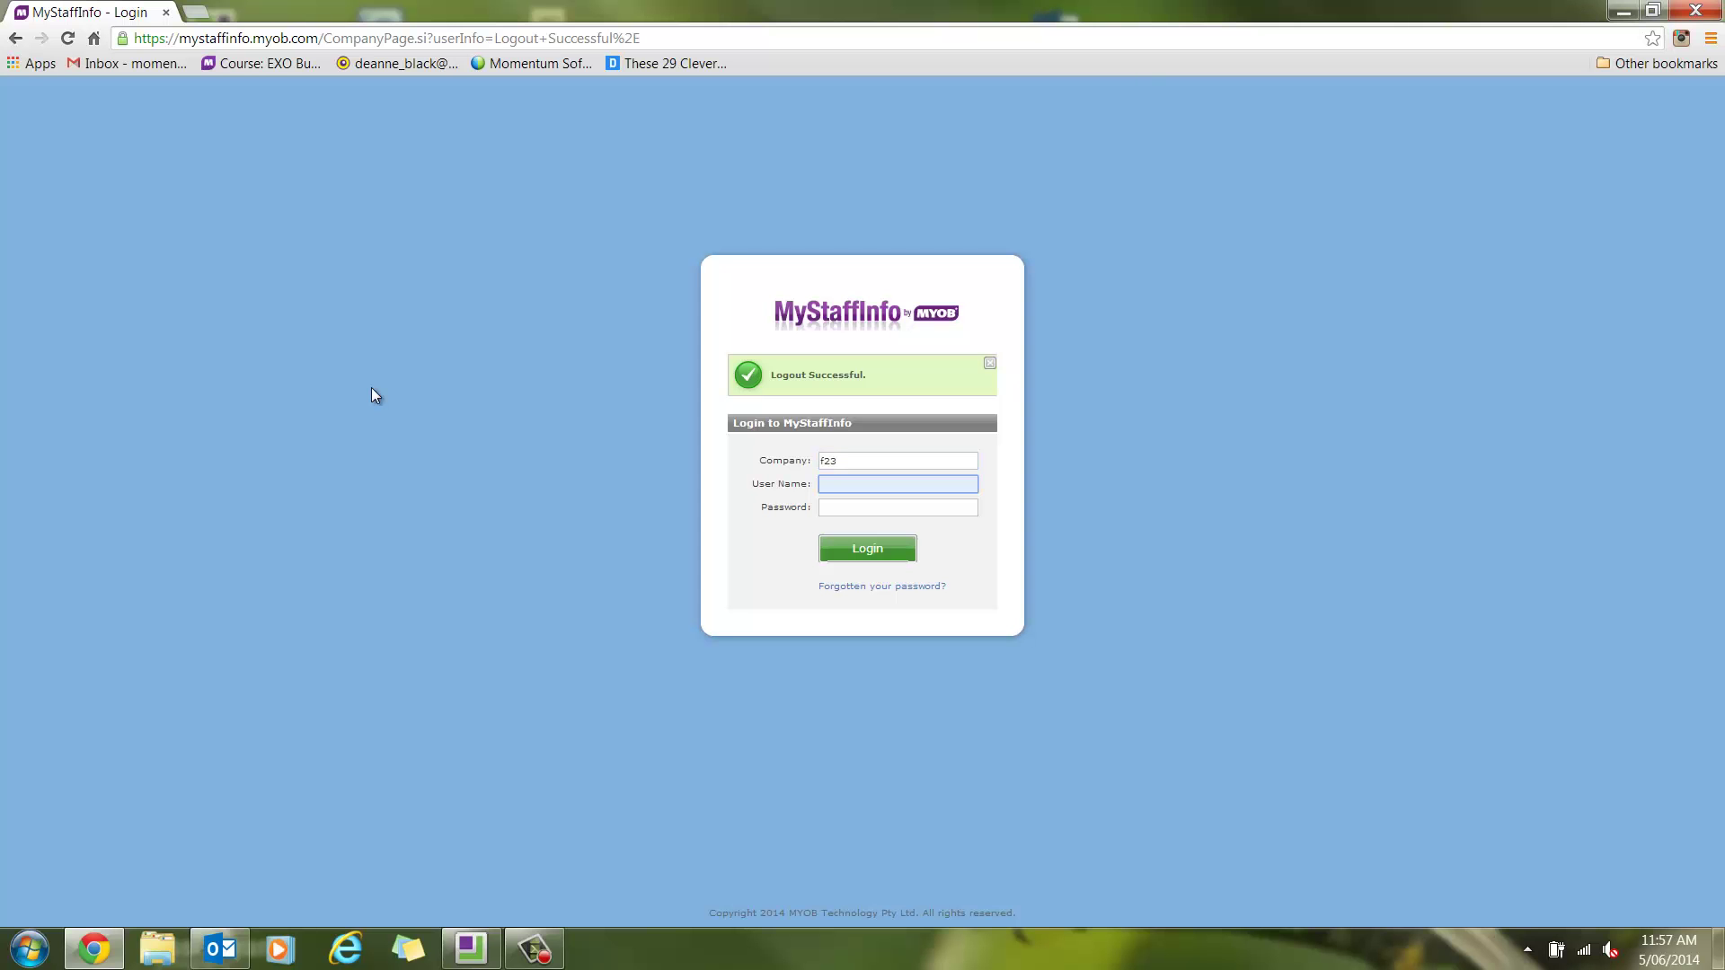
{"action": "key", "text": "Tab"}
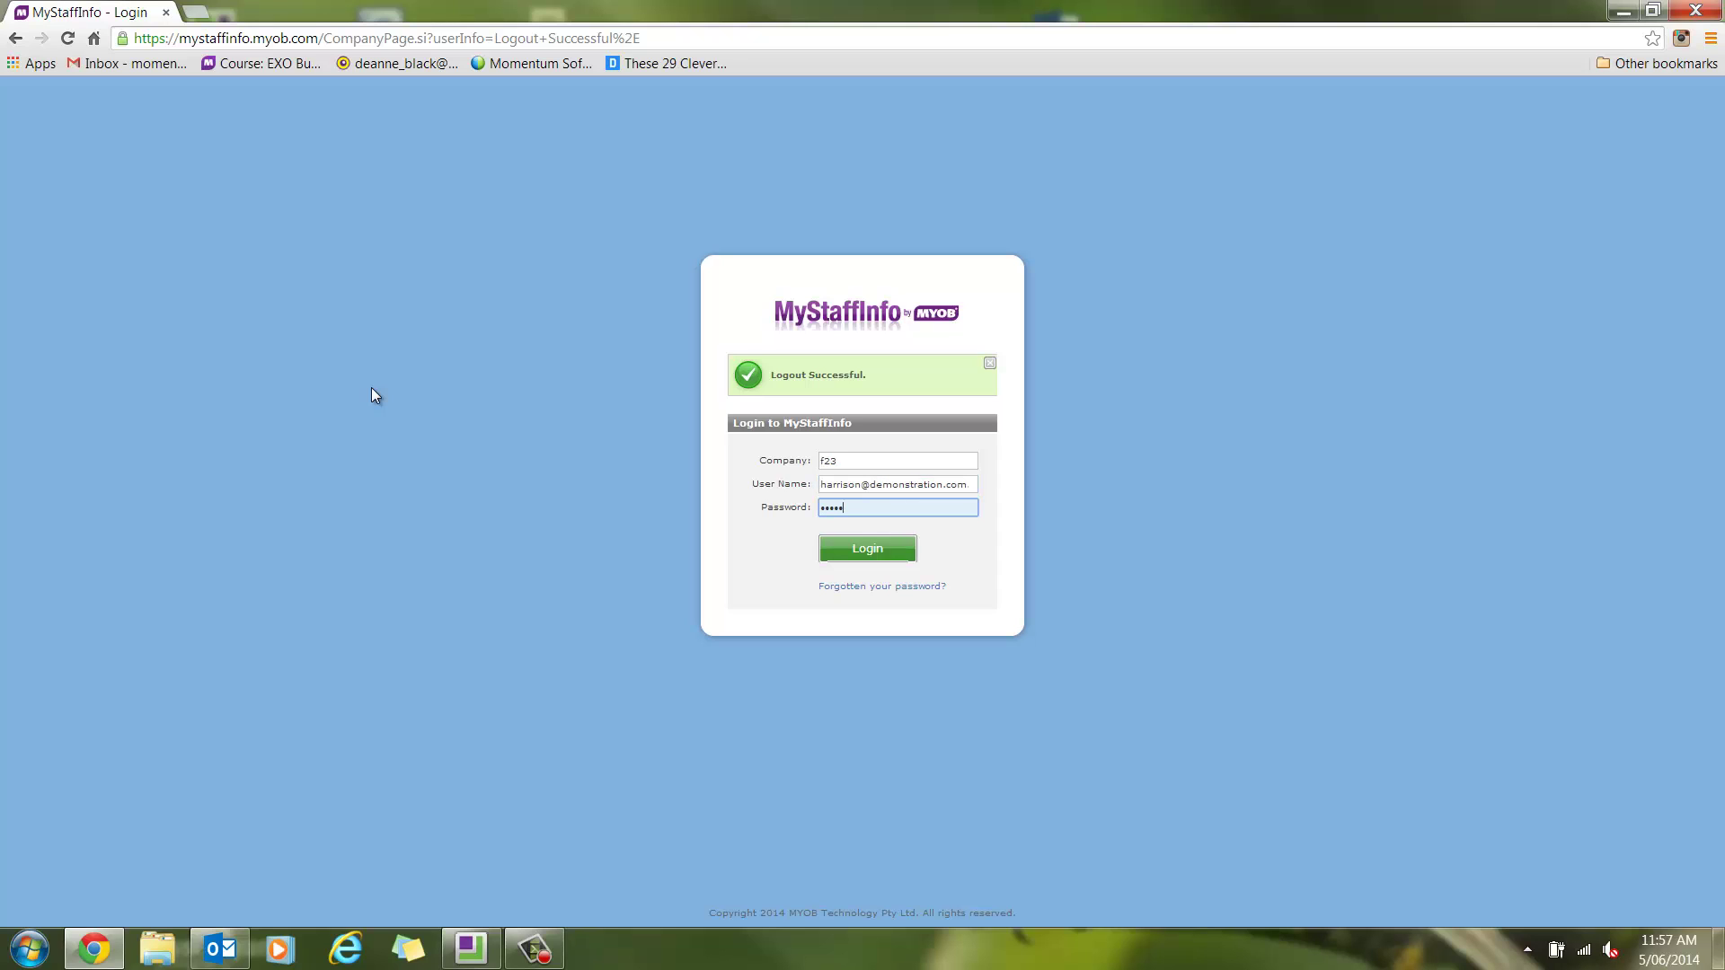
{"action": "key", "text": "Return"}
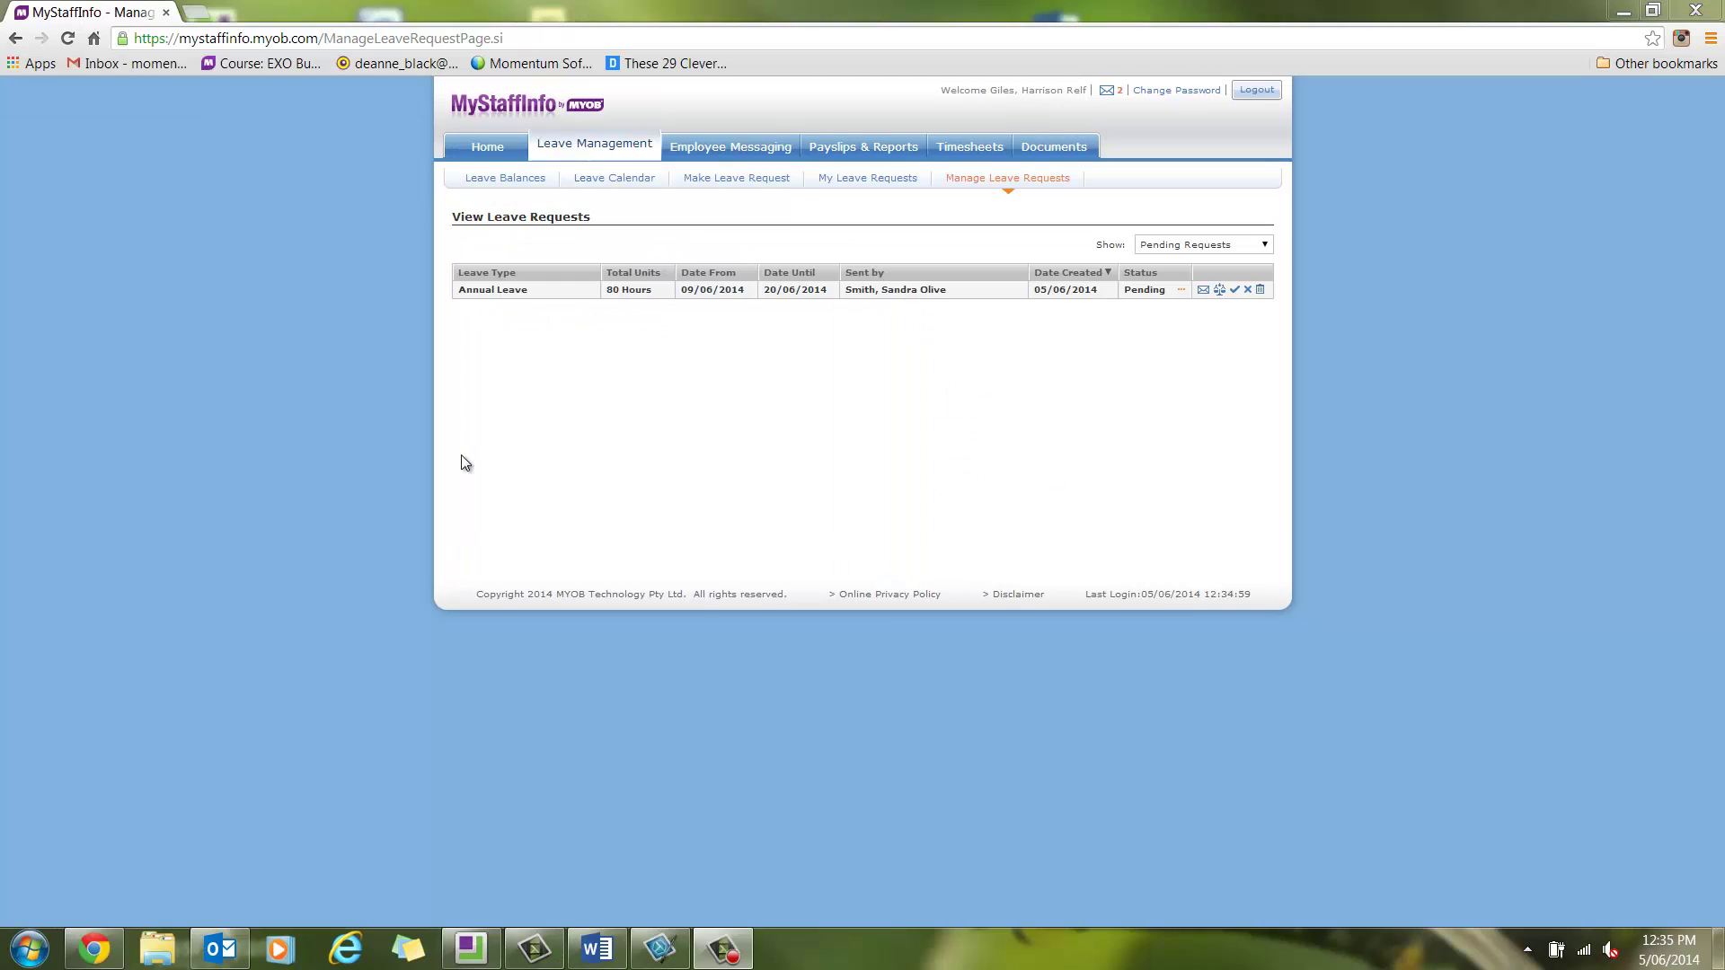
Show All Employees on the leave calendar, then go to Manage Leave Requests
{"action": "left_click", "coordinate": [607, 171]}
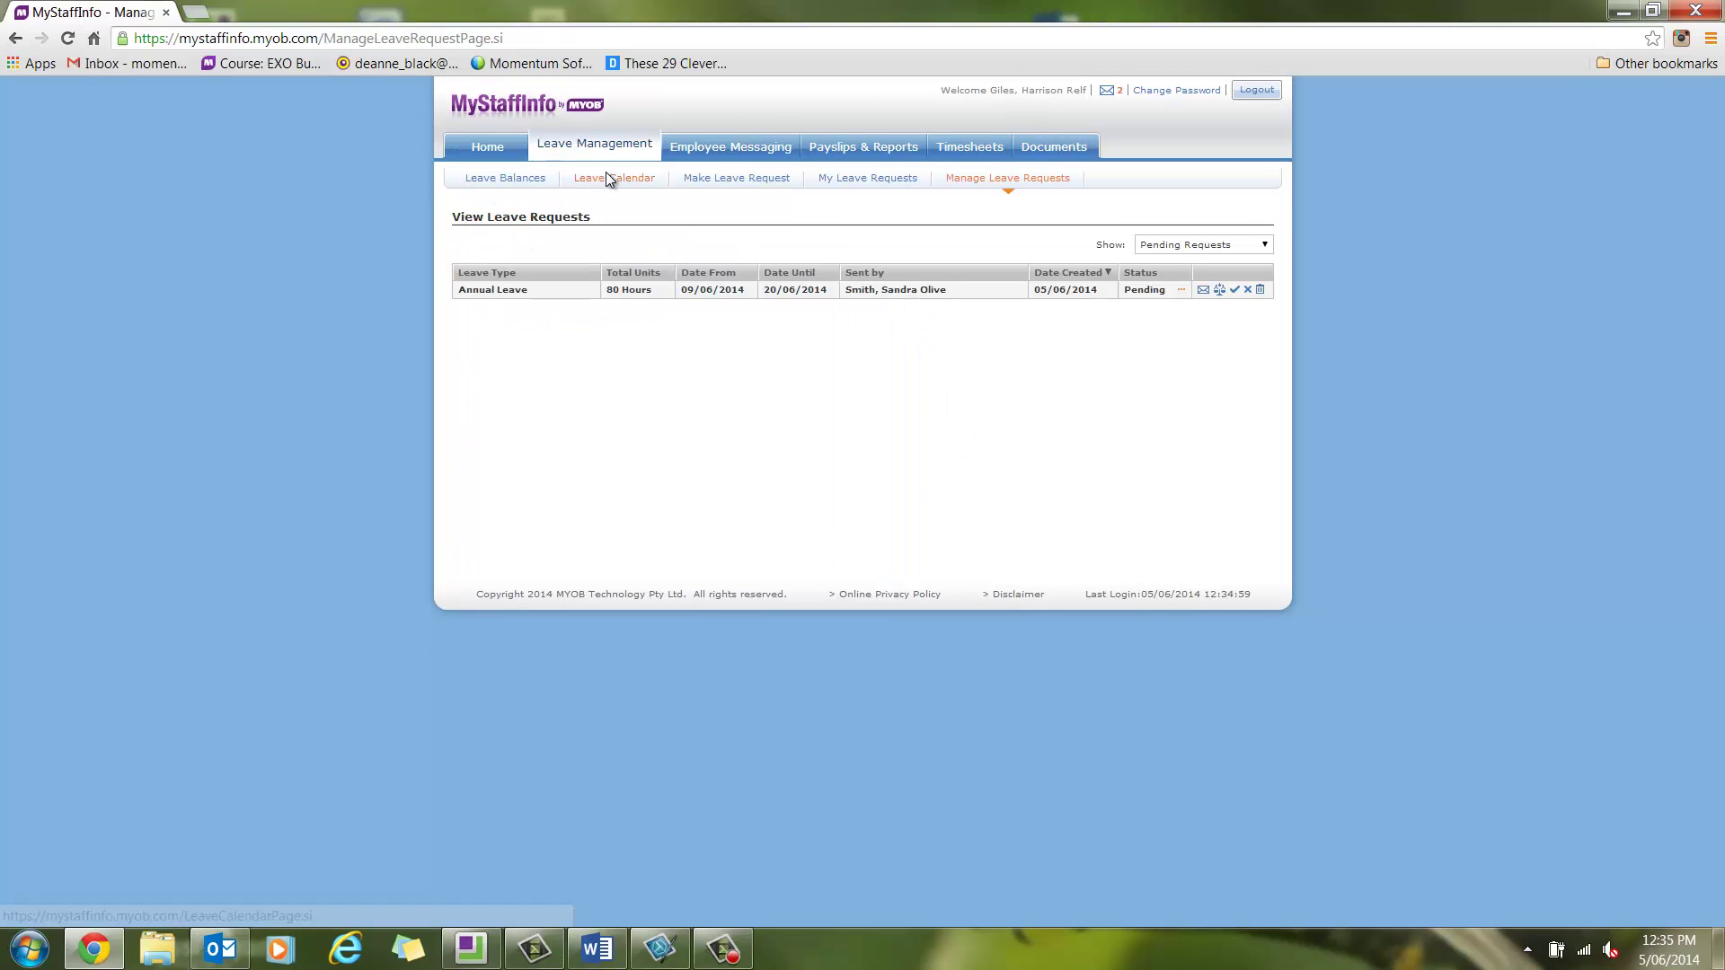
{"action": "left_click", "coordinate": [679, 222]}
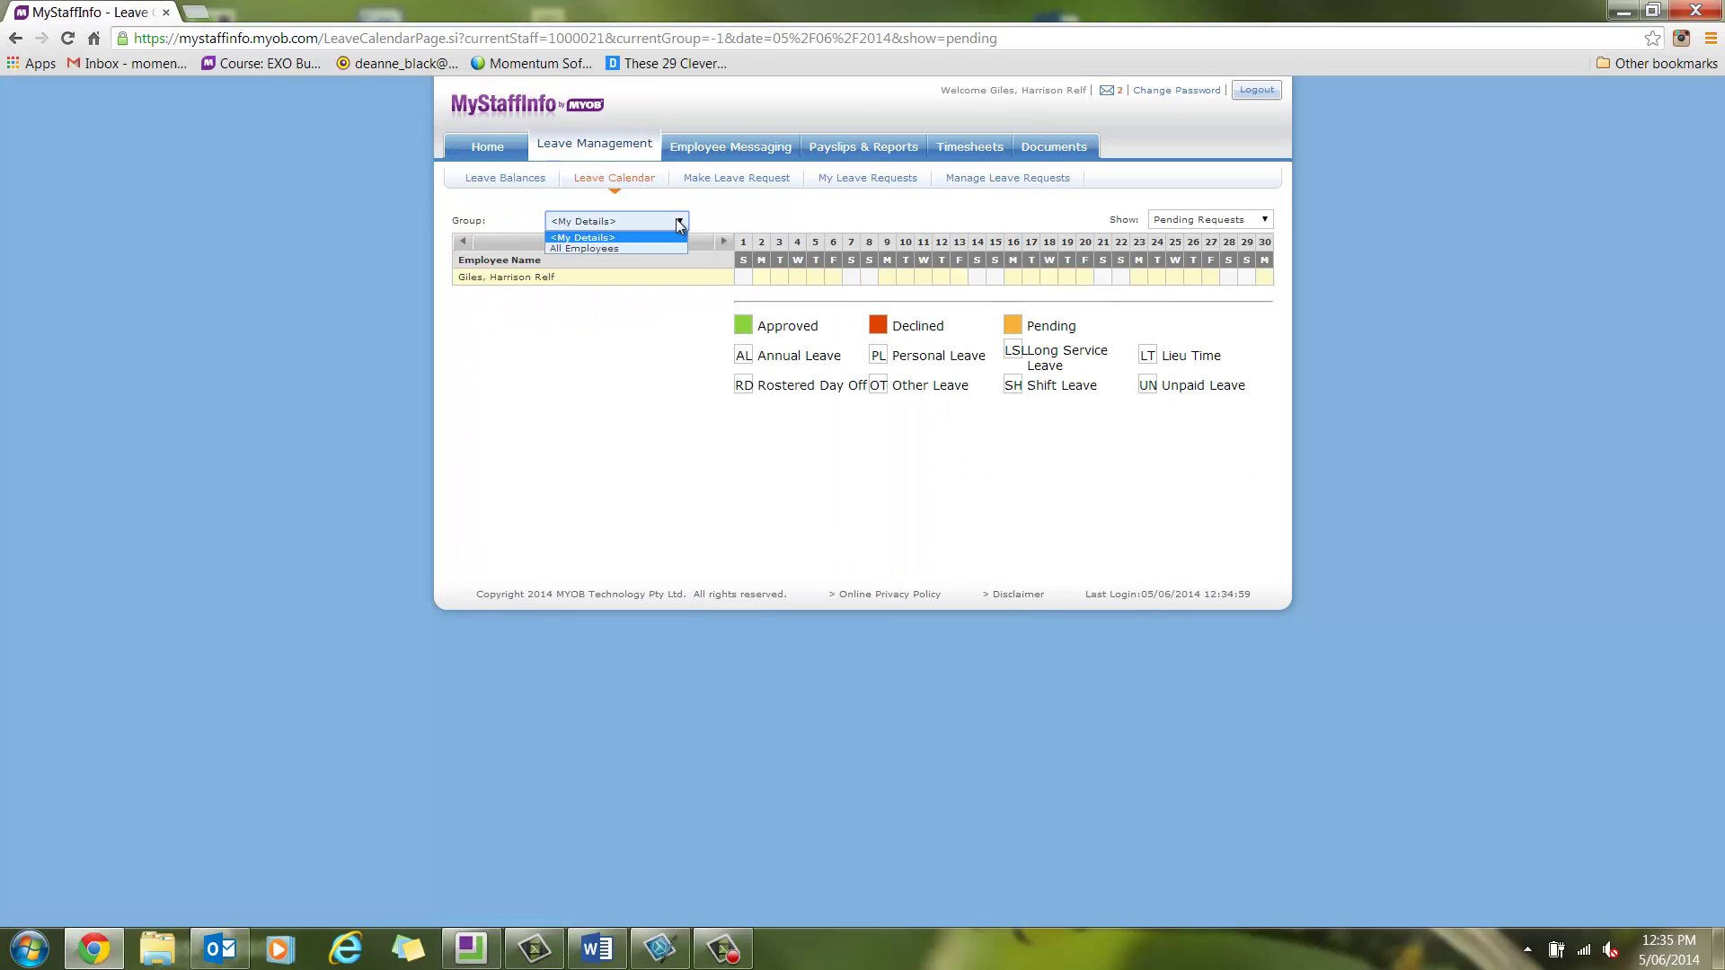
{"action": "left_click", "coordinate": [599, 249]}
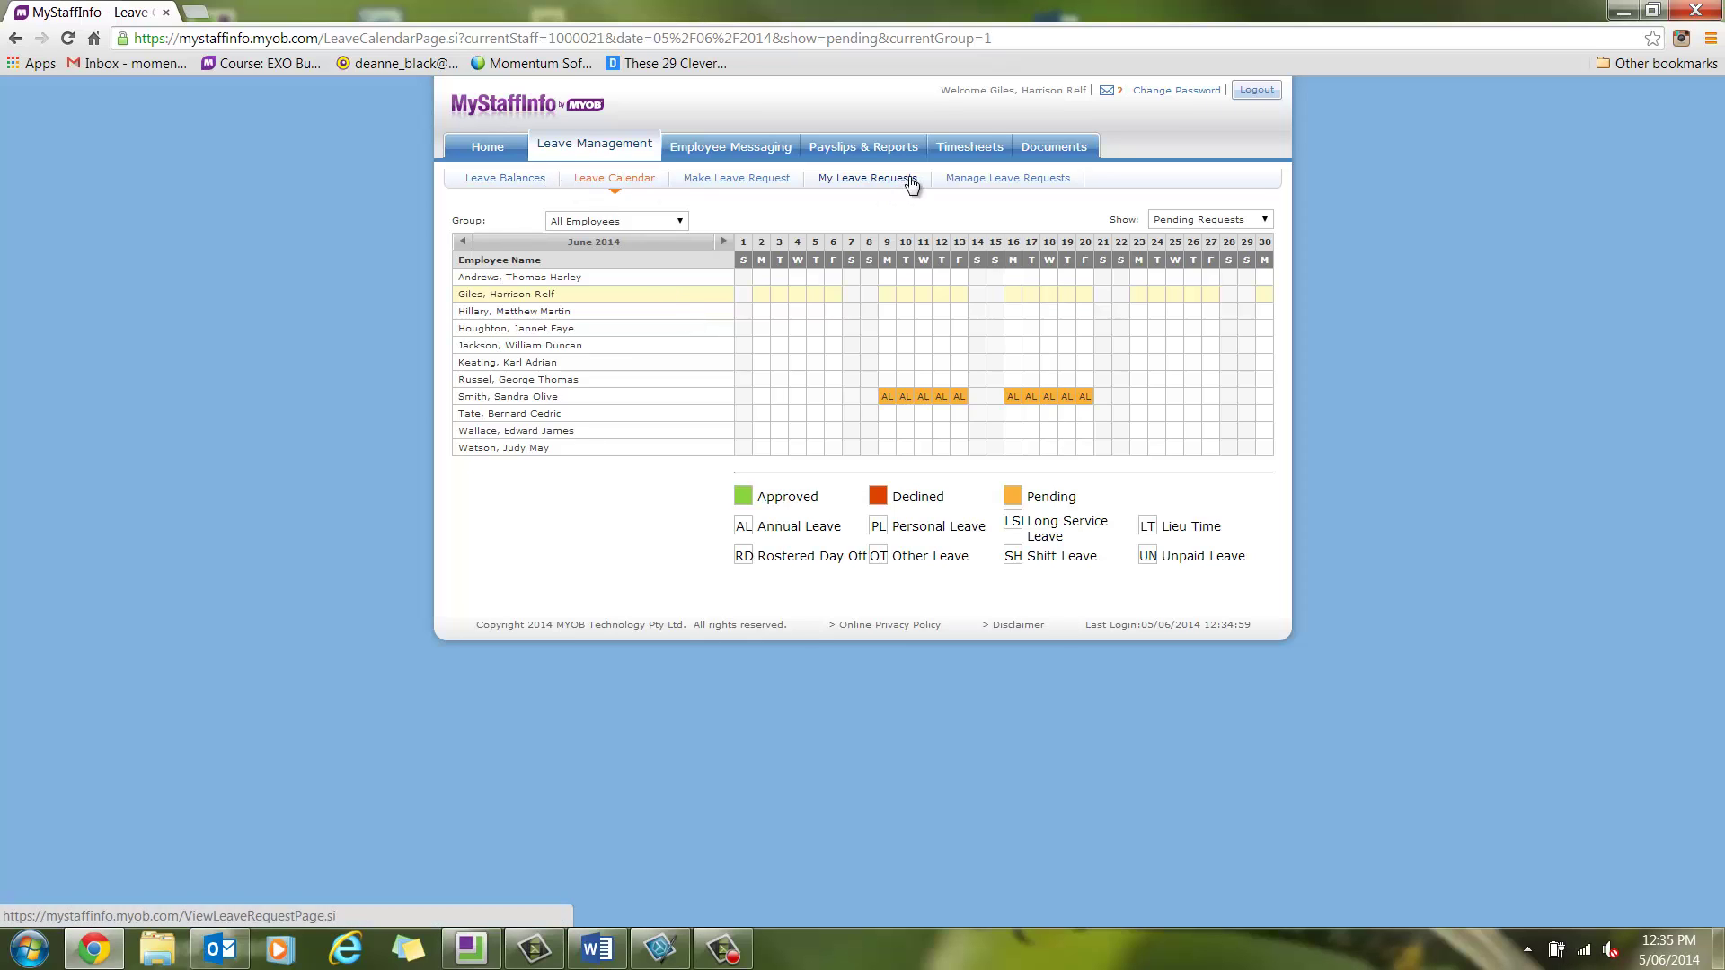
{"action": "left_click", "coordinate": [985, 178]}
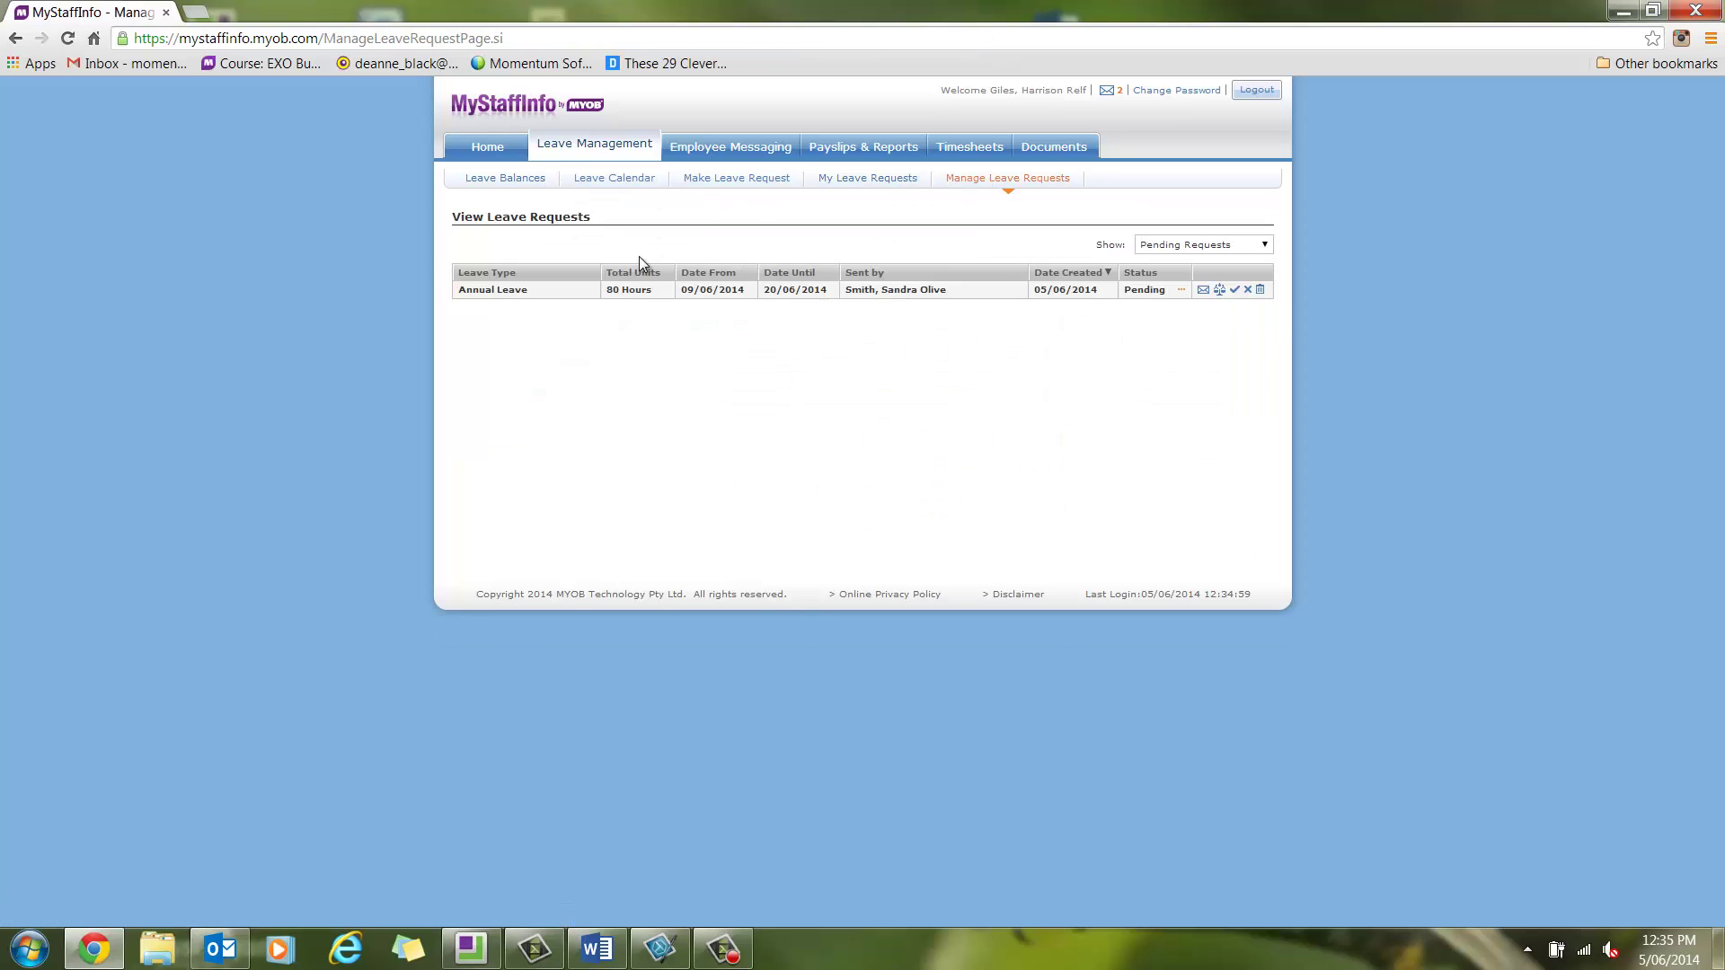
Expand the Annual Leave request's daily hours and view the employee's leave balances
{"action": "left_click", "coordinate": [651, 293]}
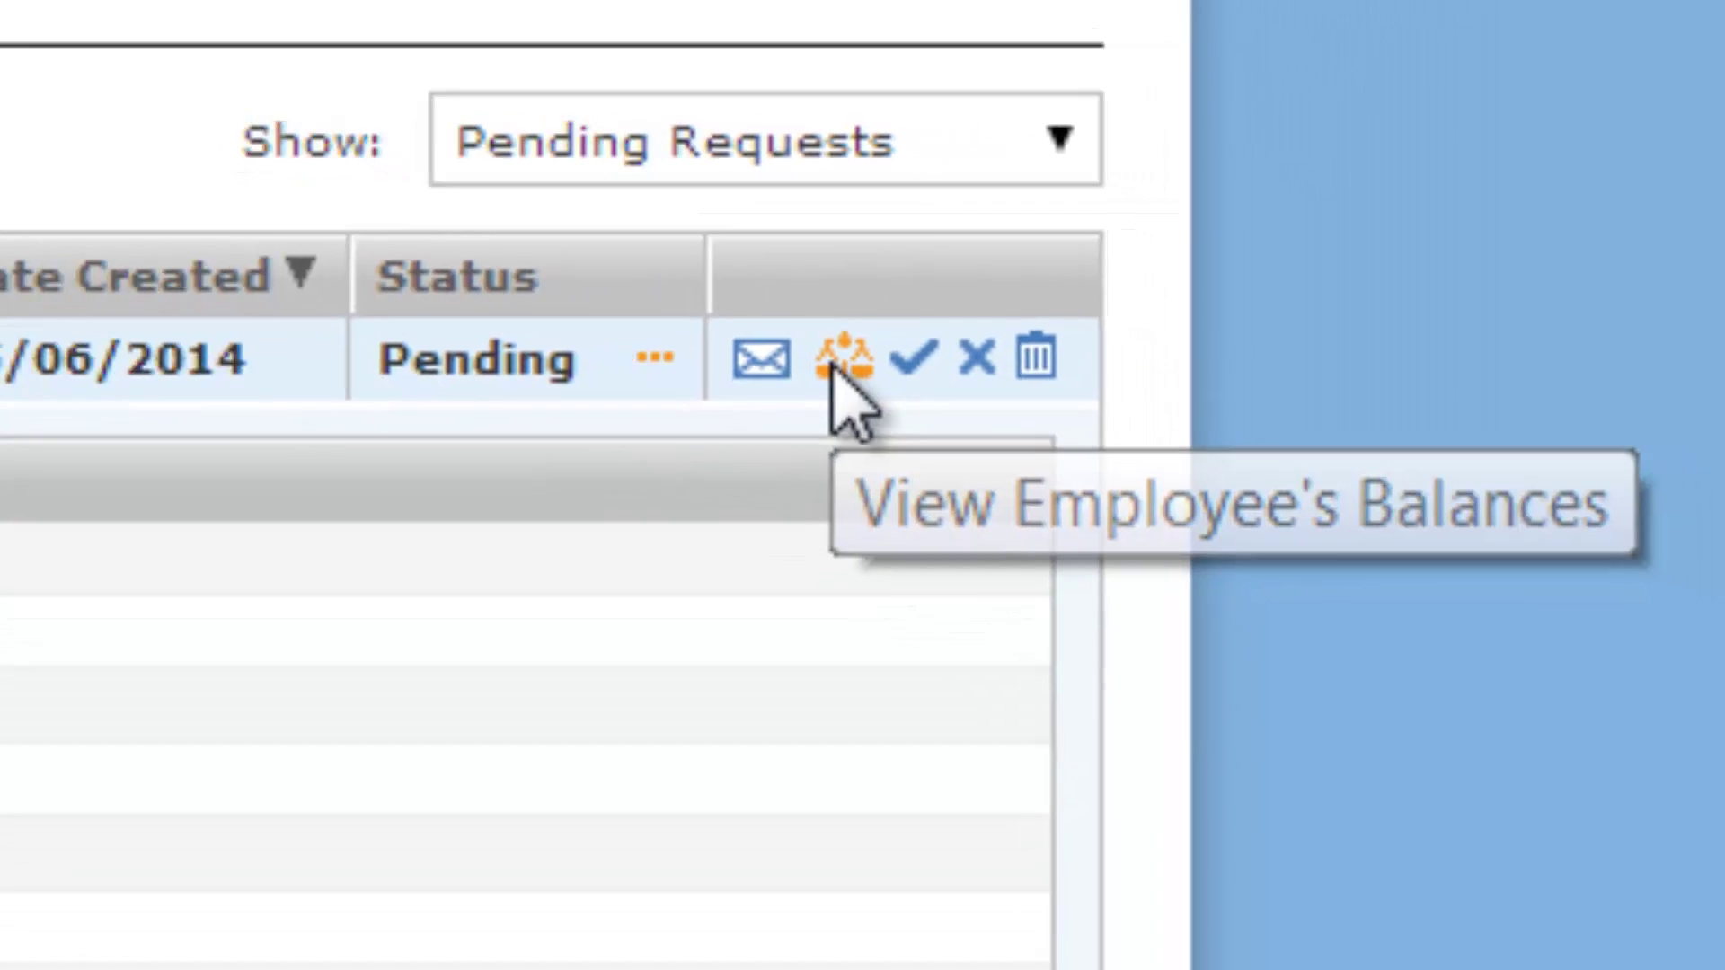
{"action": "left_click", "coordinate": [997, 449]}
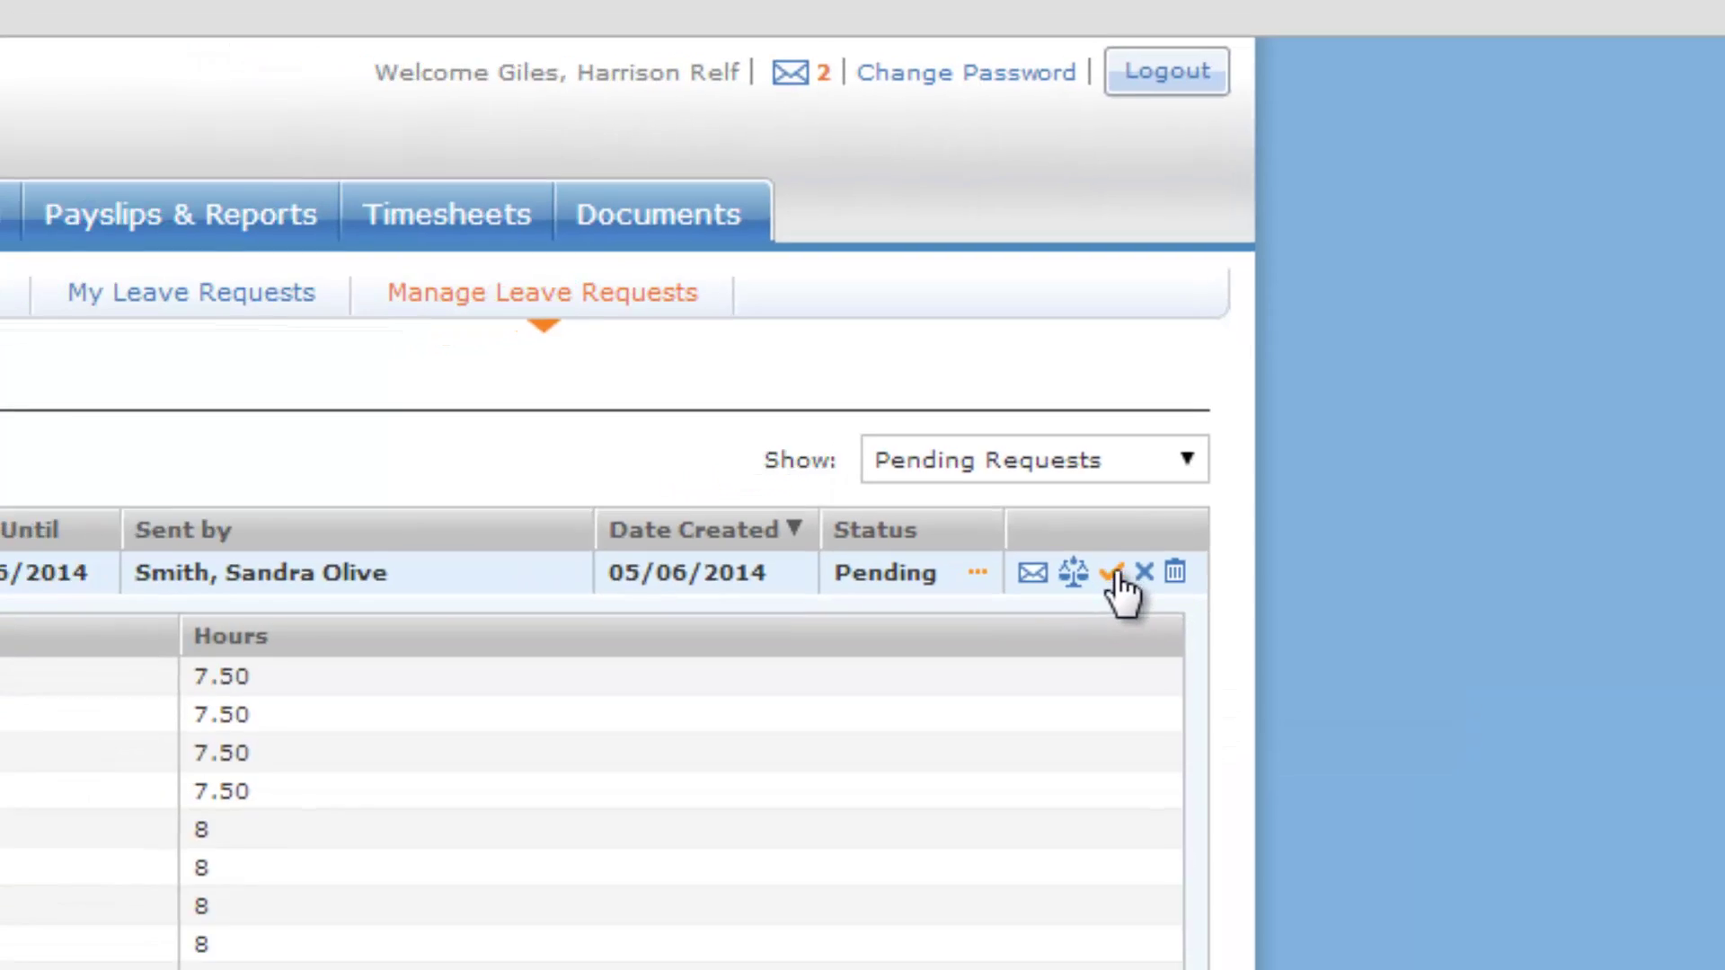
Approve the request with the comment 'Approved :) Have a great time' and open the leave calendar
{"action": "left_click", "coordinate": [1083, 633]}
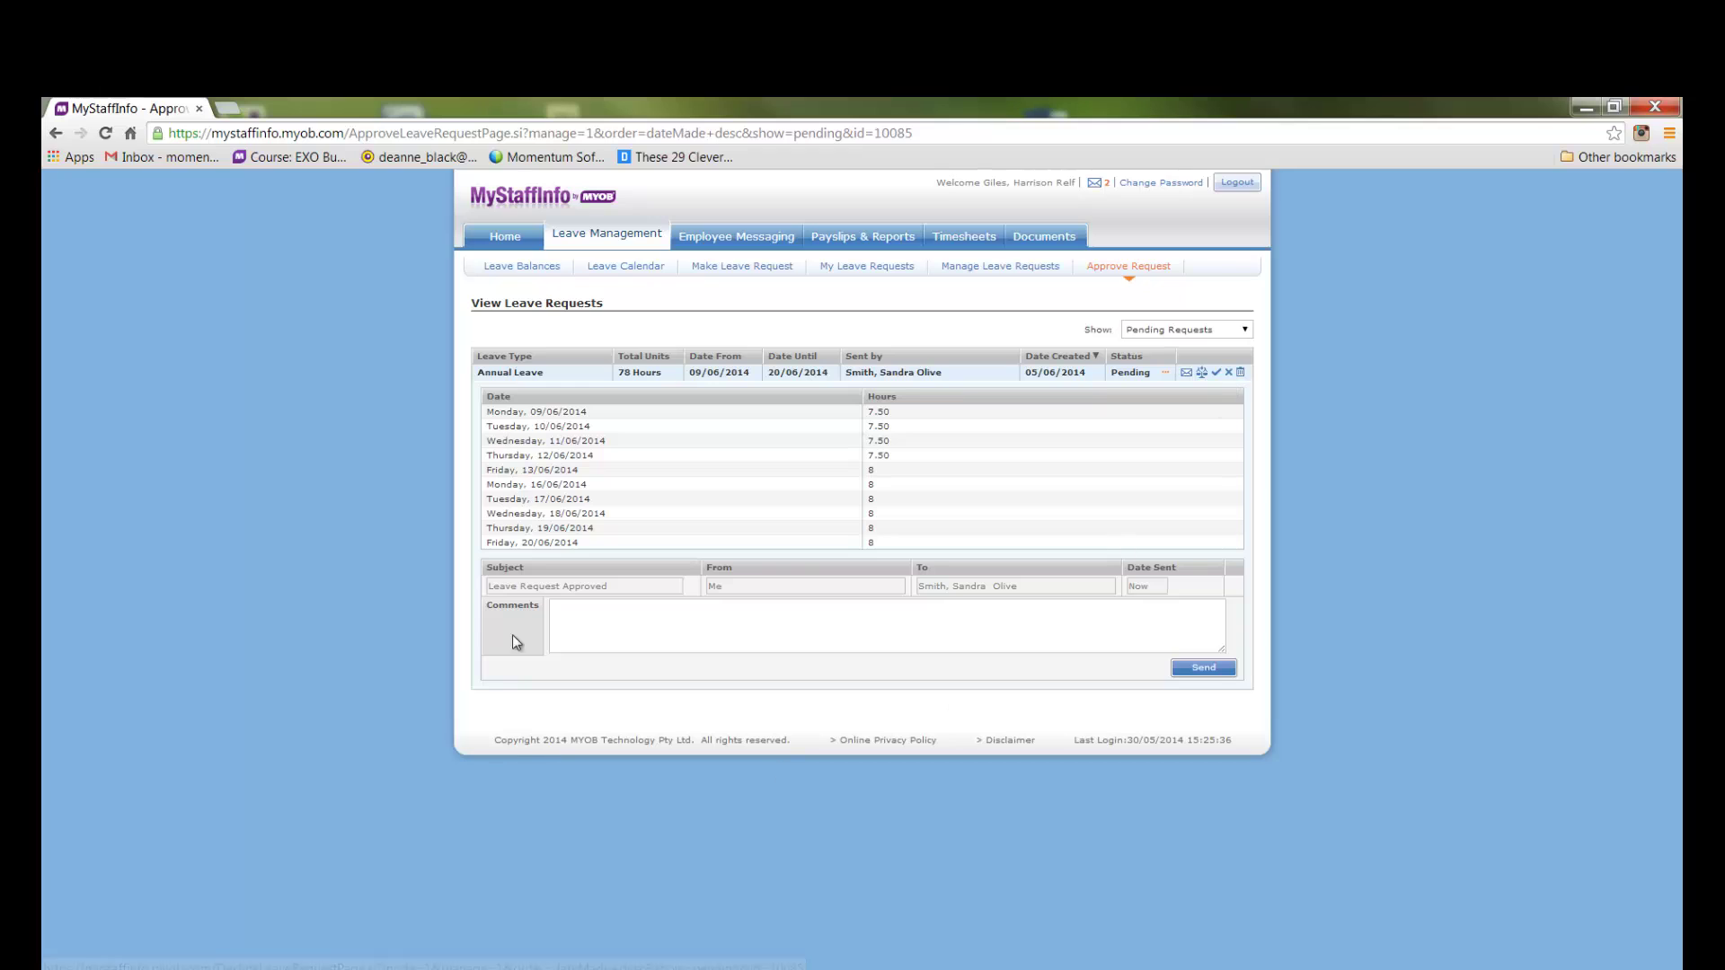
{"action": "left_click", "coordinate": [585, 617]}
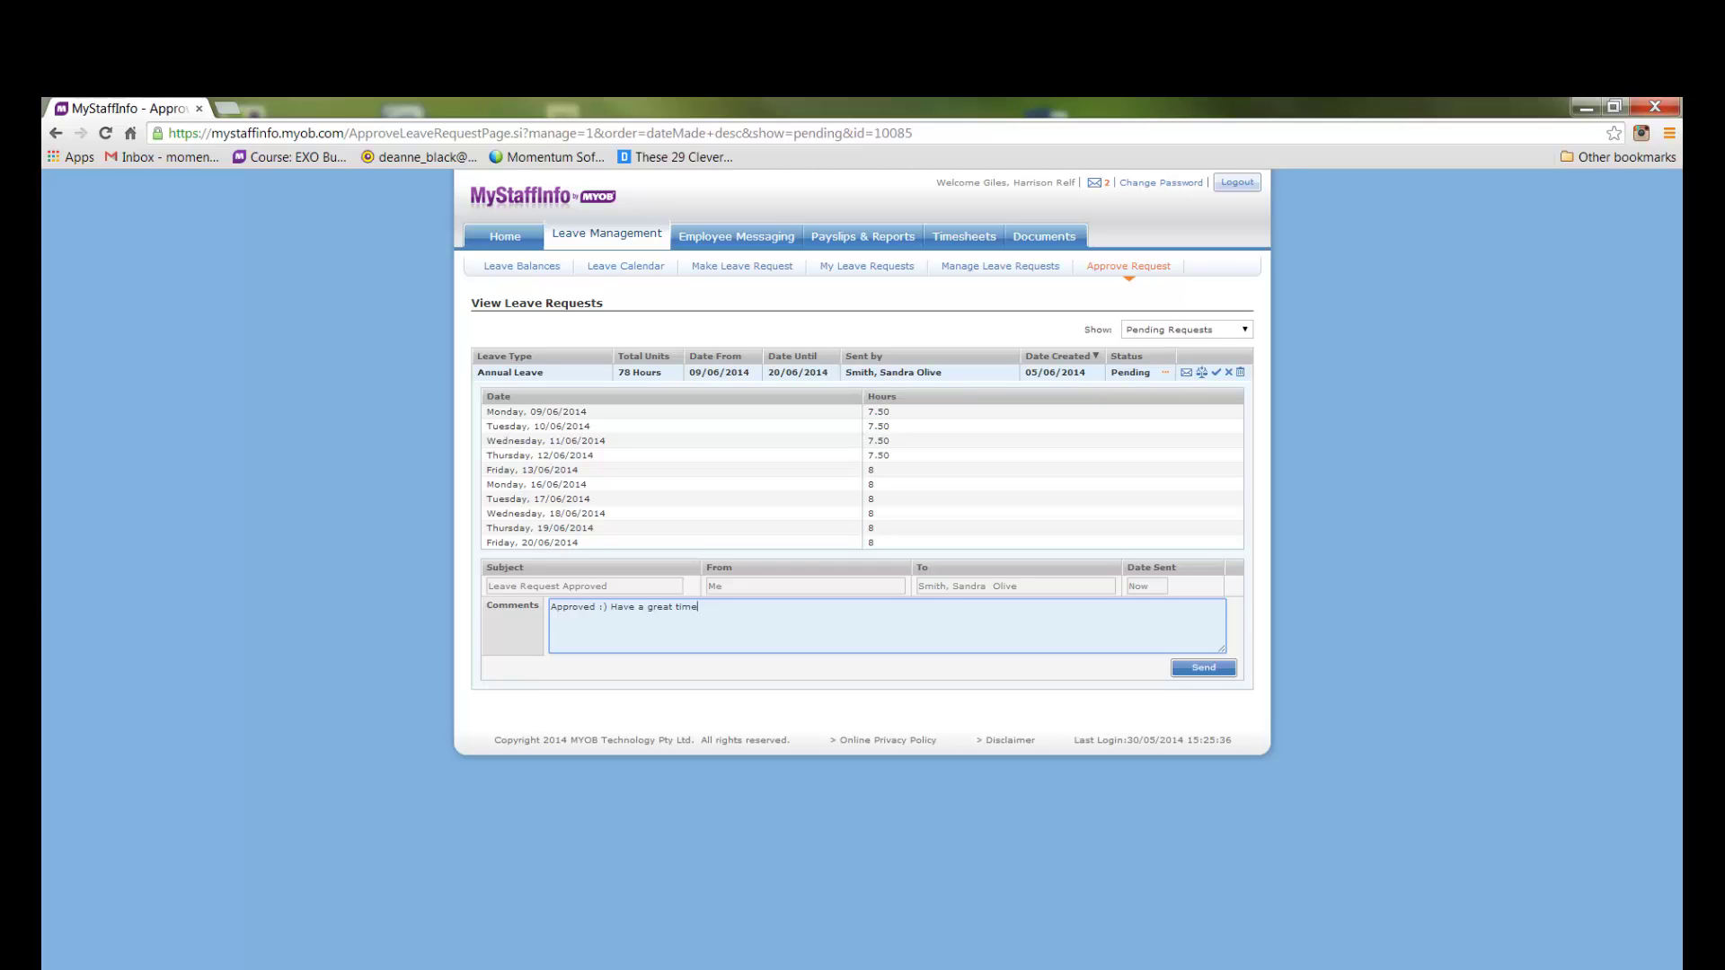
{"action": "left_click", "coordinate": [1213, 669]}
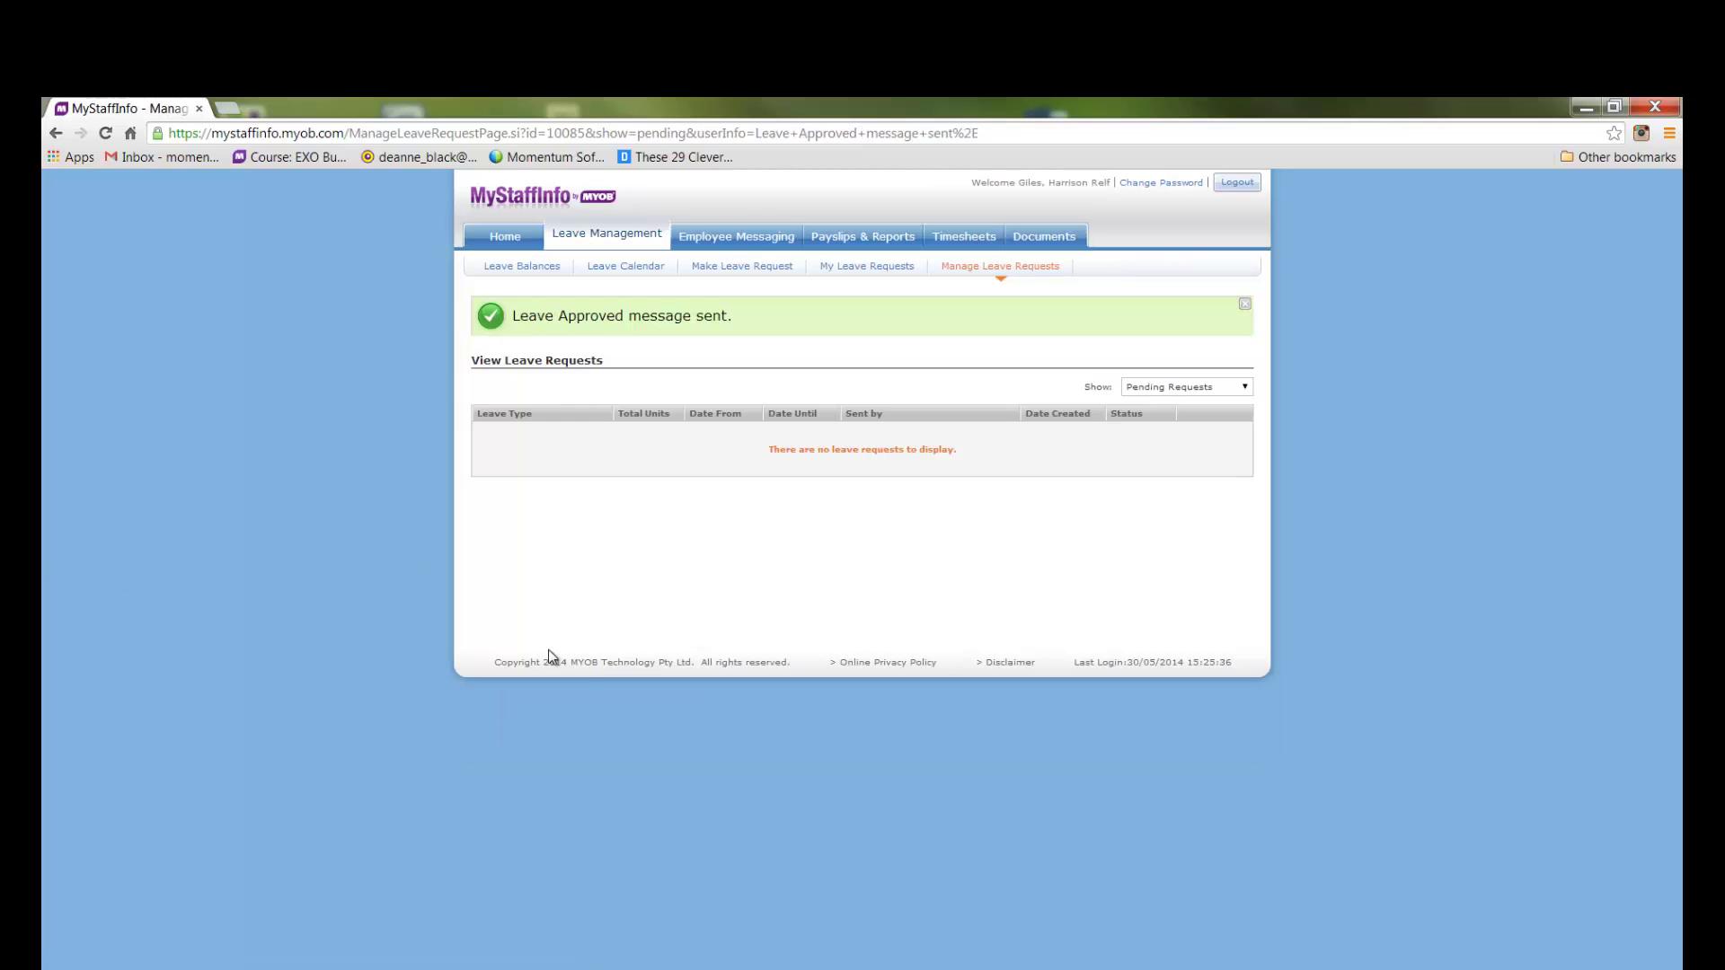
{"action": "left_click", "coordinate": [603, 268]}
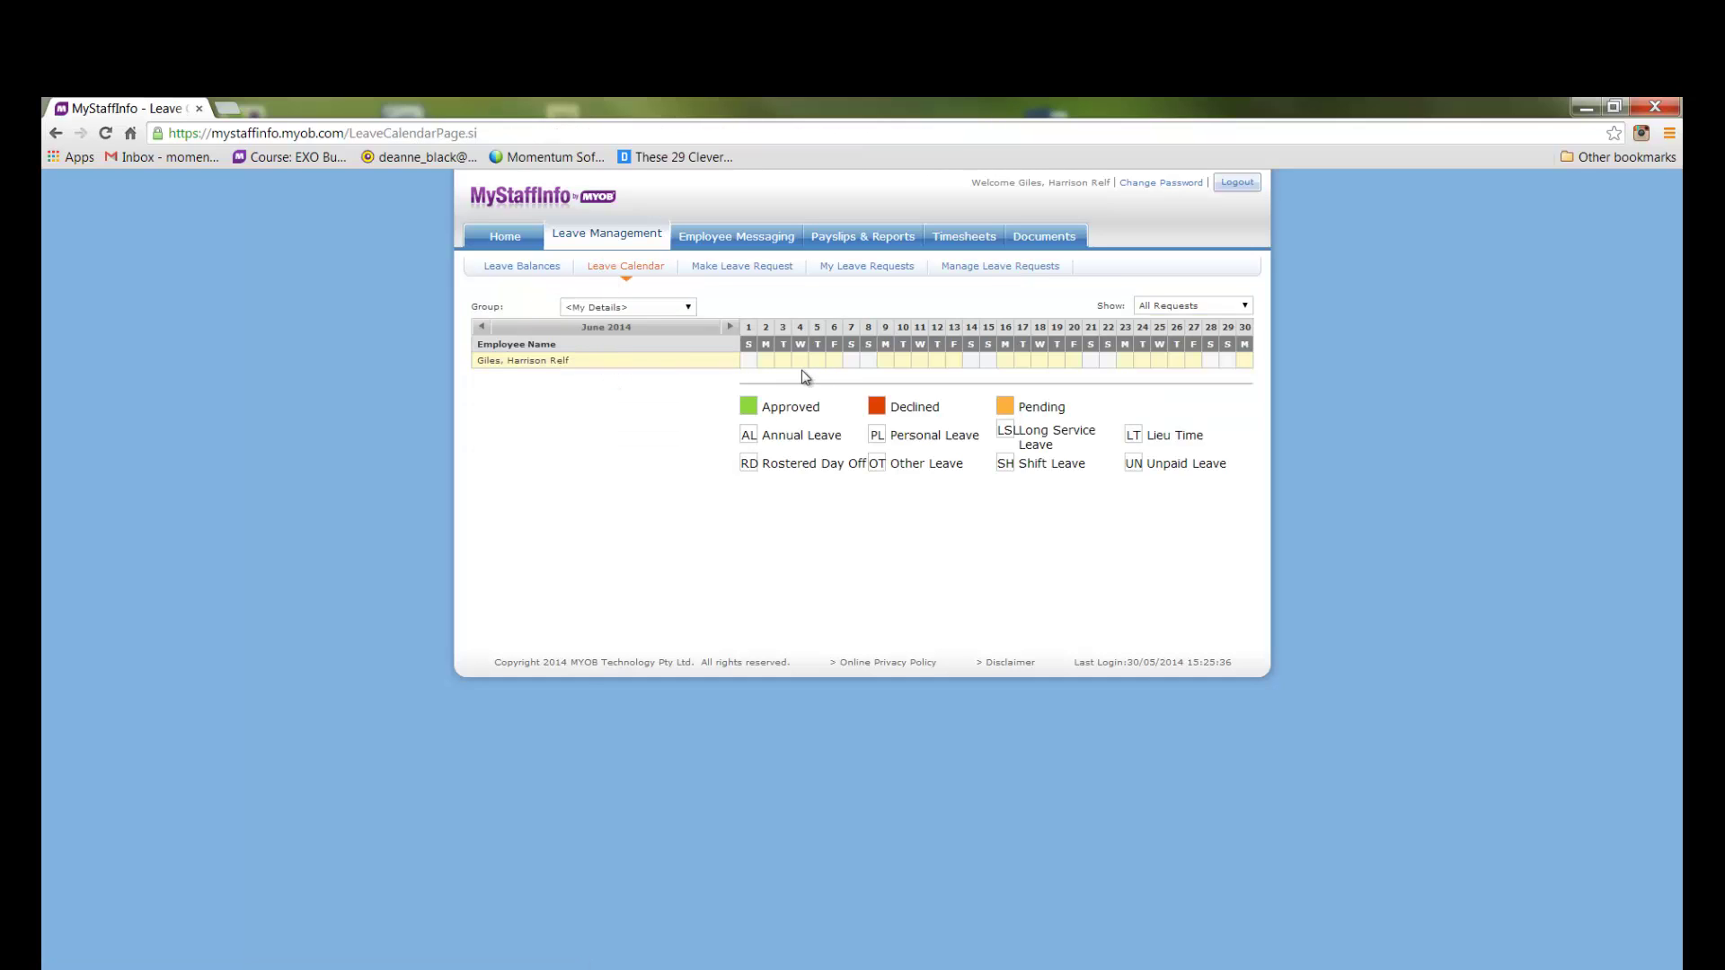
Set the leave calendar Group to All Employees to see the green approved leave
{"action": "left_click", "coordinate": [691, 310]}
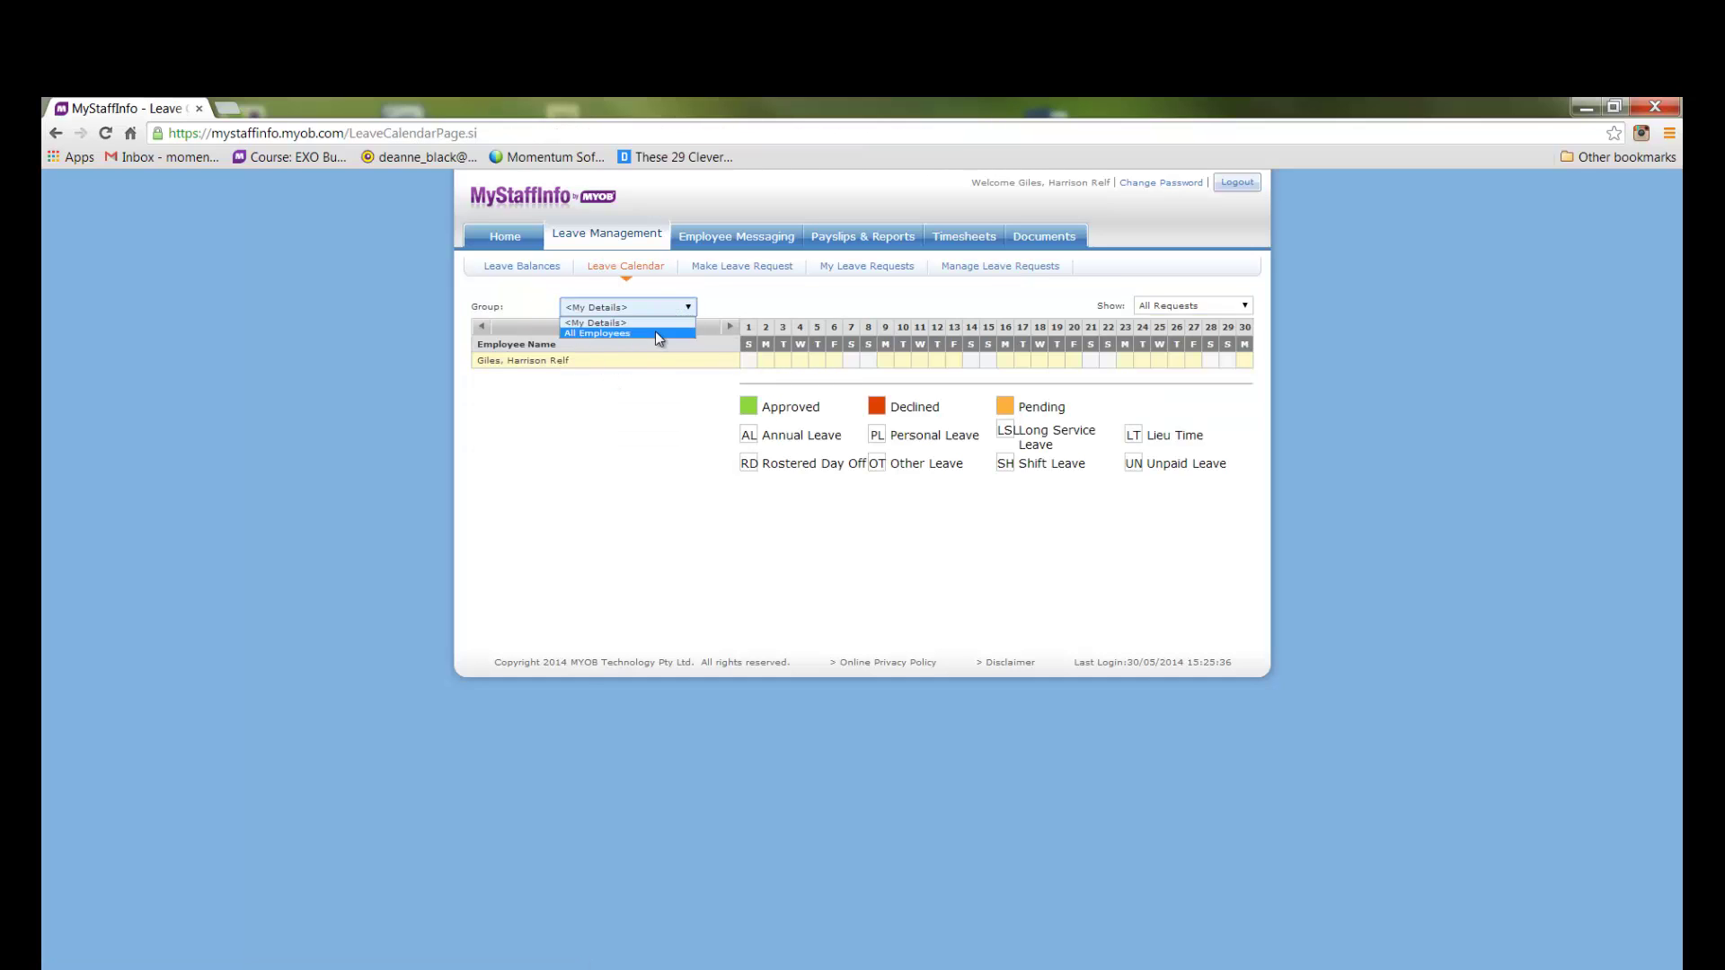
{"action": "left_click", "coordinate": [655, 331]}
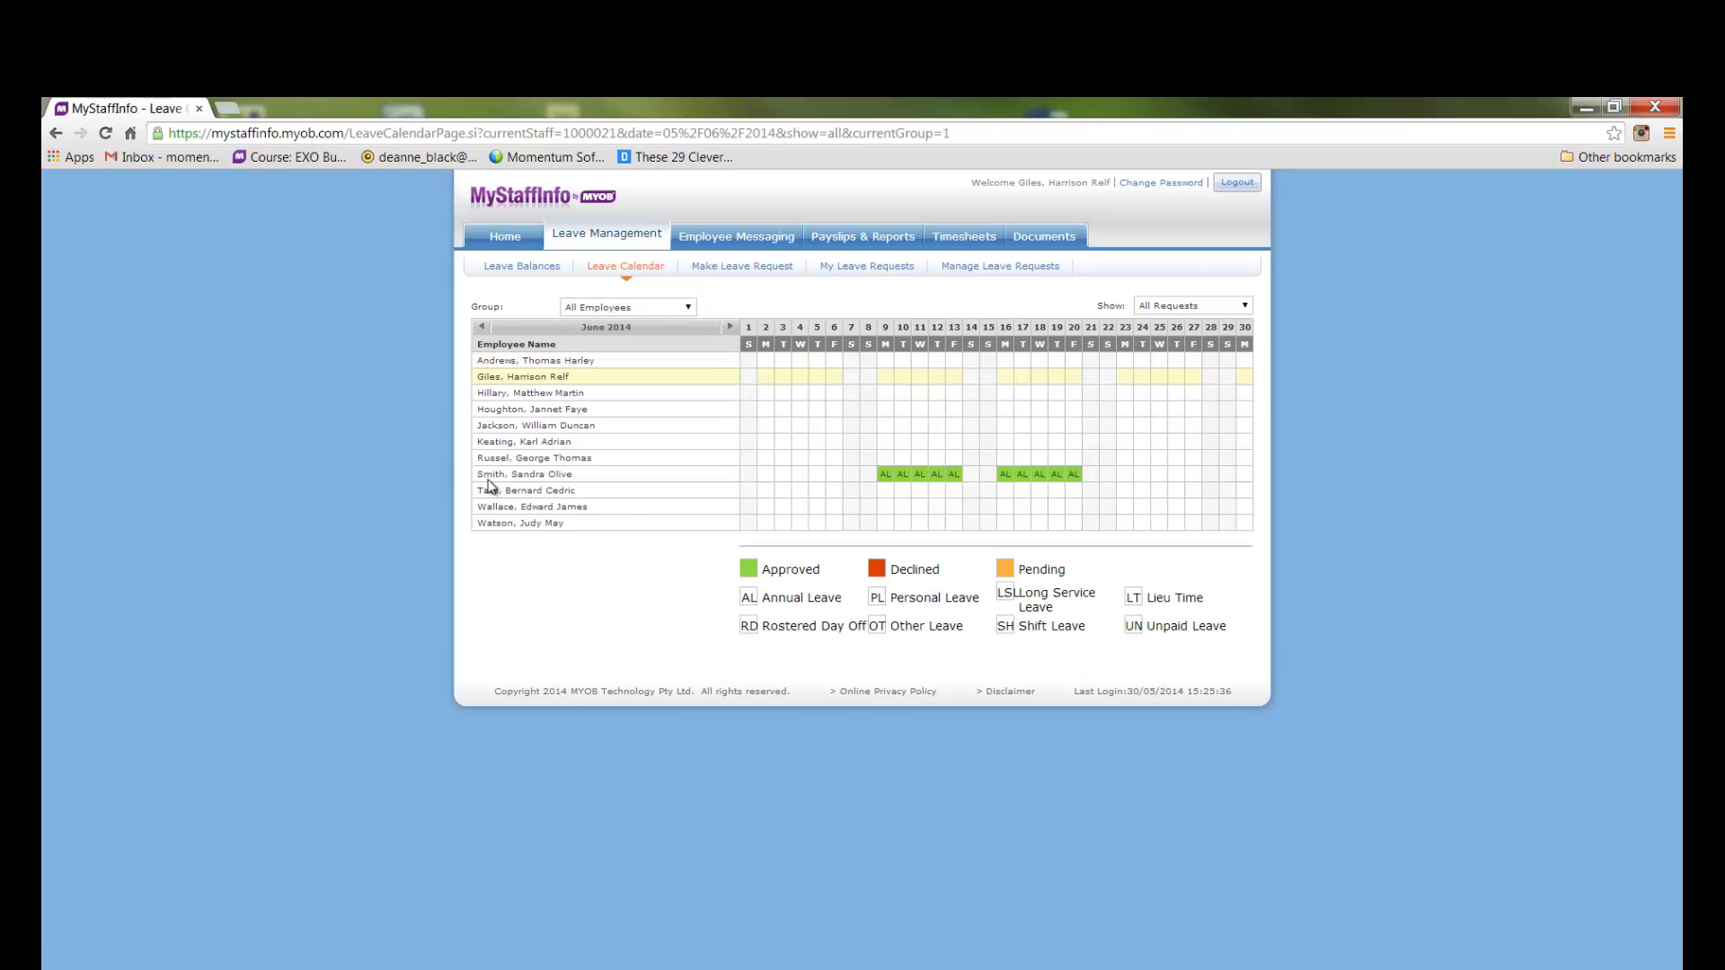